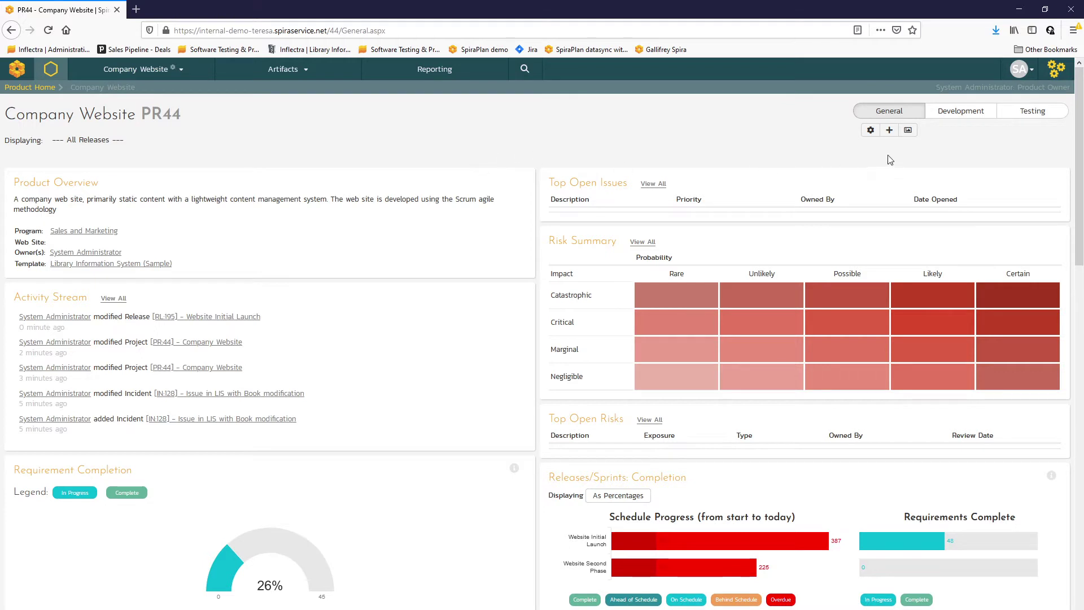
Step: Set Baselining Enabled to Yes on the Company Website product and save it
left_click(1058, 74)
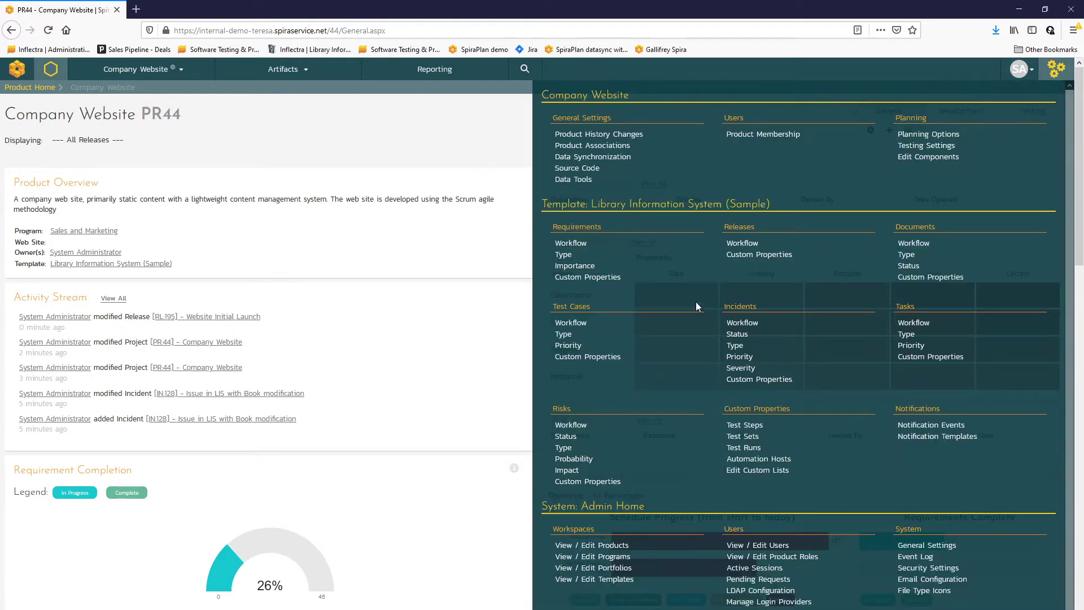
left_click(563, 545)
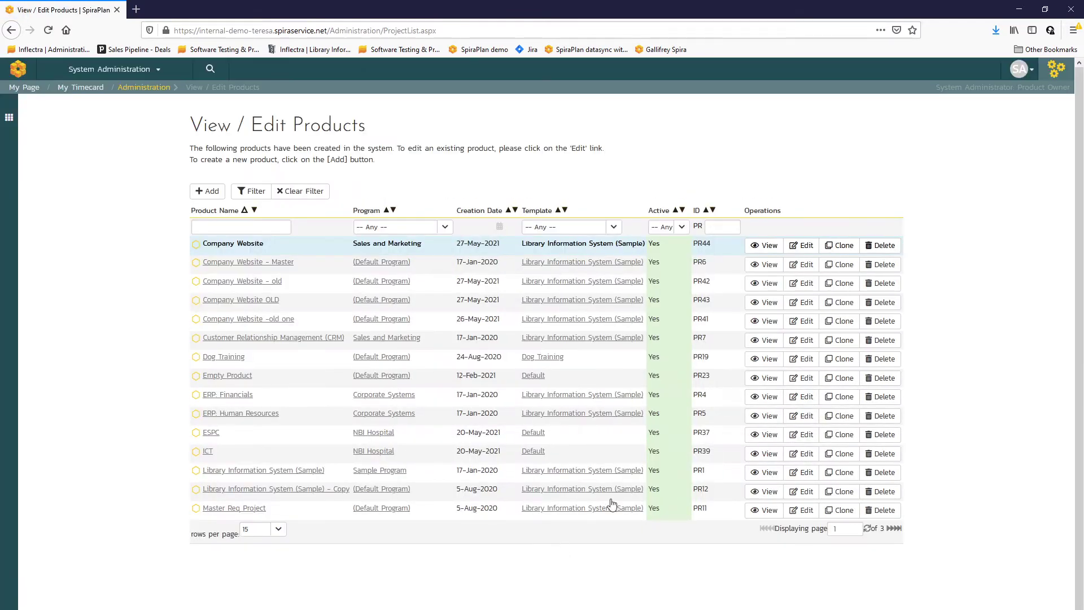
left_click(804, 247)
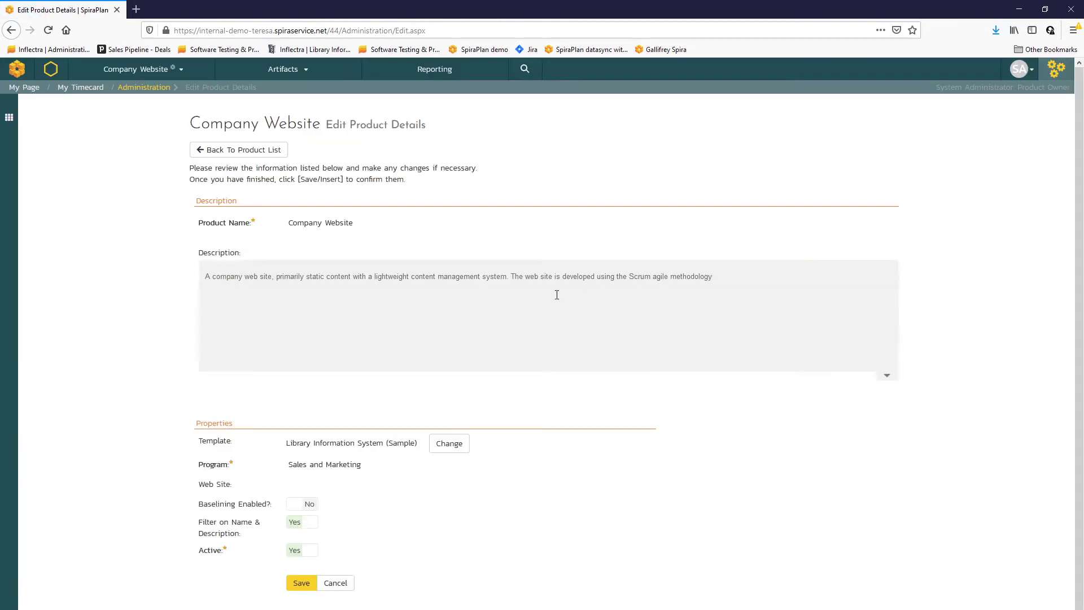
left_click(293, 507)
left_click(302, 586)
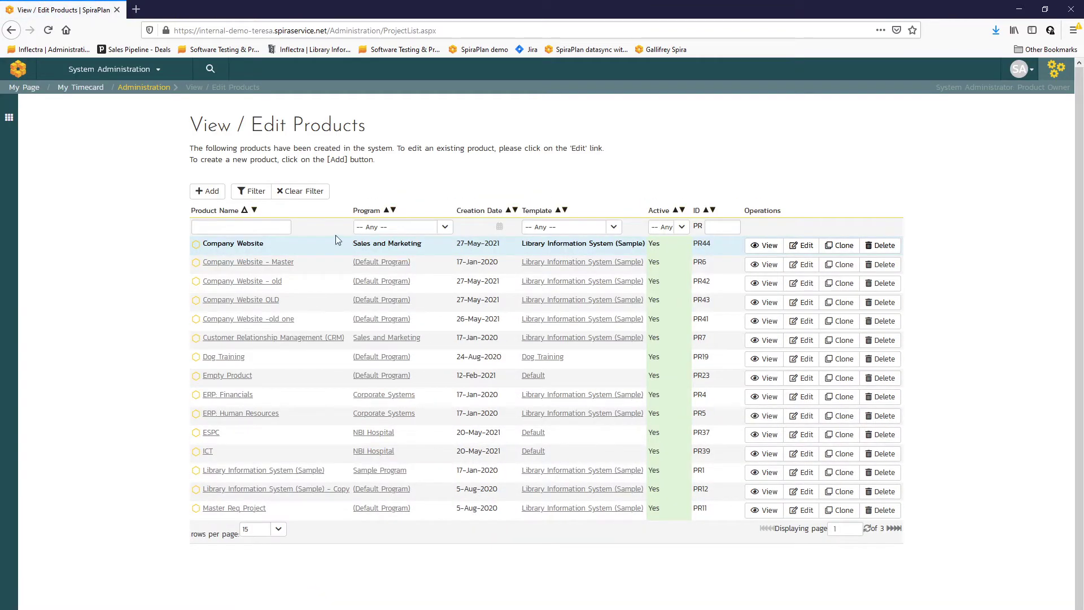
Step: Open Company Website's Product Admin Home and go to its Releases list
left_click(243, 248)
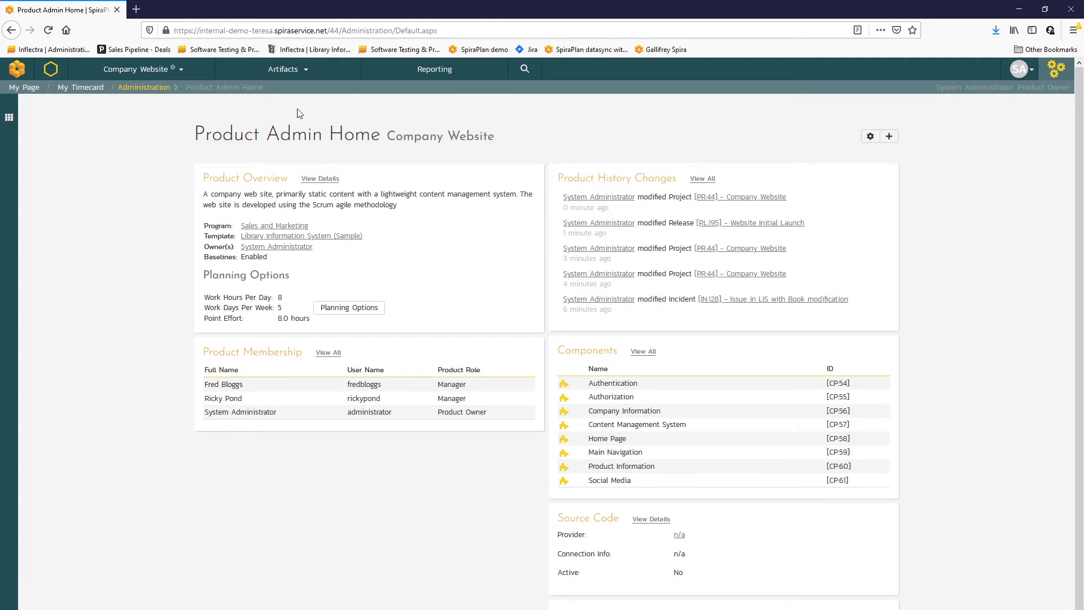
left_click(304, 71)
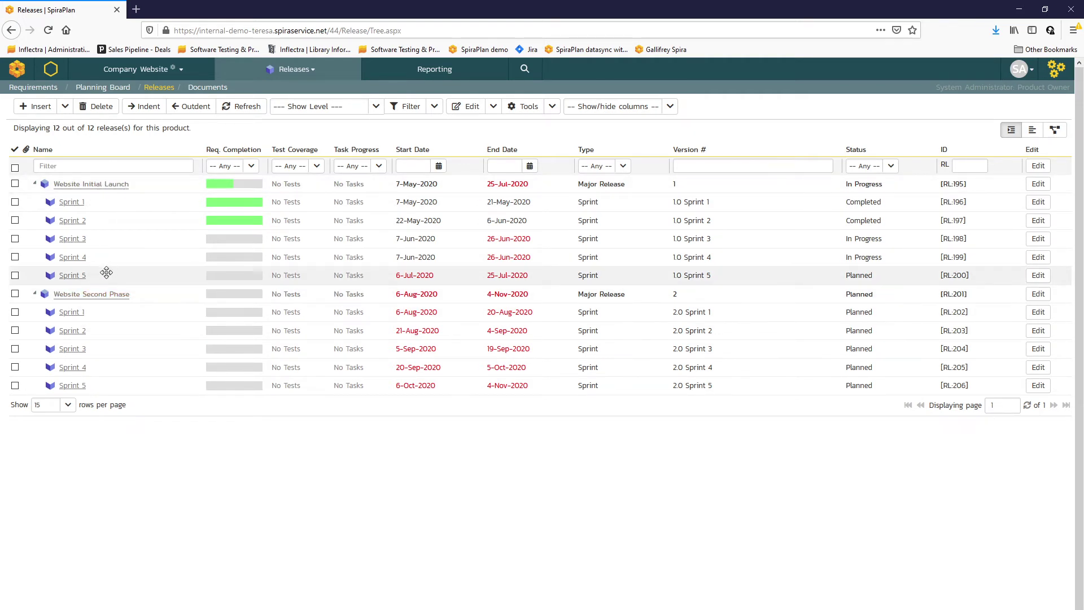
Step: Open the Website Initial Launch release (RL:195) to reach its Baselines tab
left_click(73, 186)
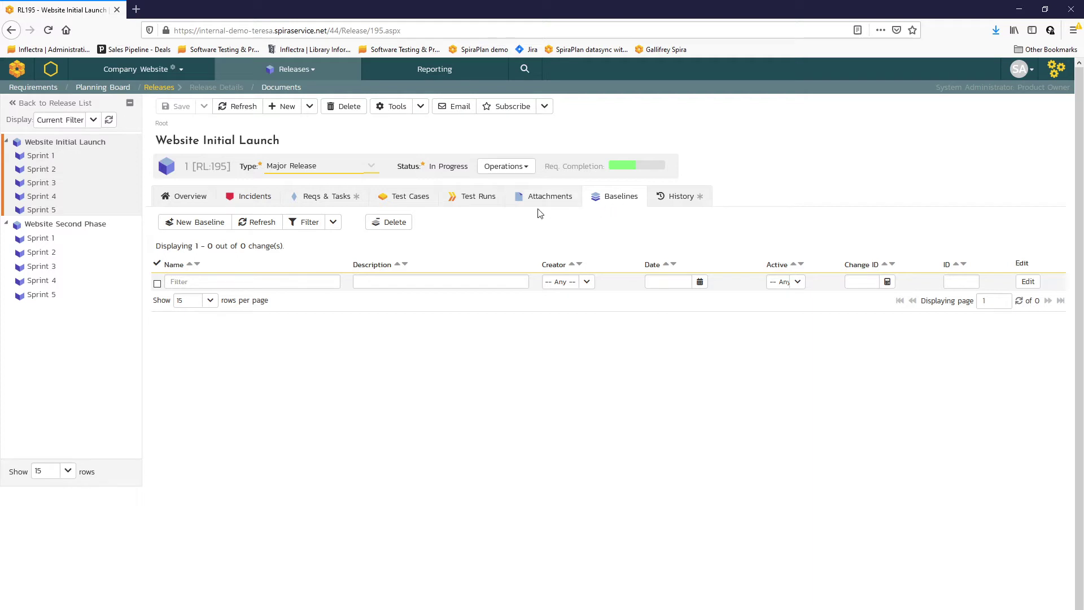
Step: Add baseline 'Website Initial Launch - Baseline 1' described 'This is the first baseline for Release 1'
left_click(194, 225)
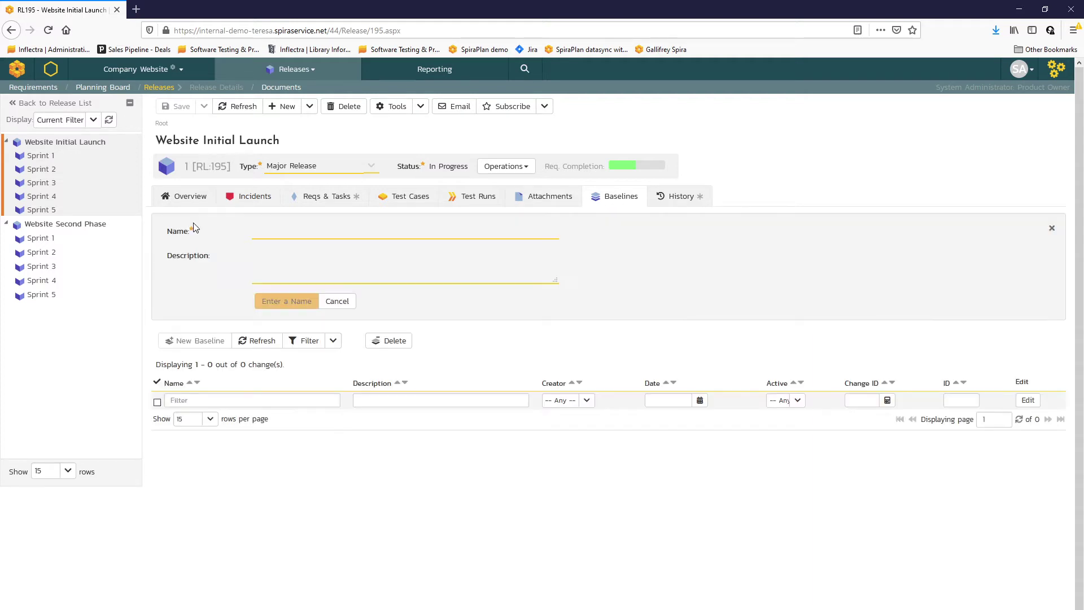
left_click(266, 235)
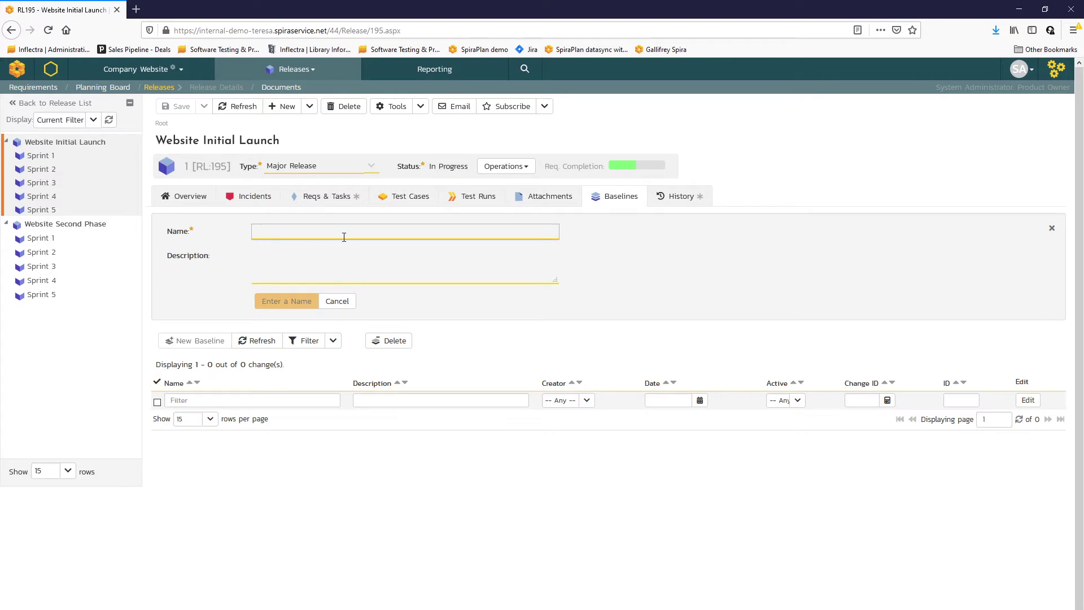
type("Web")
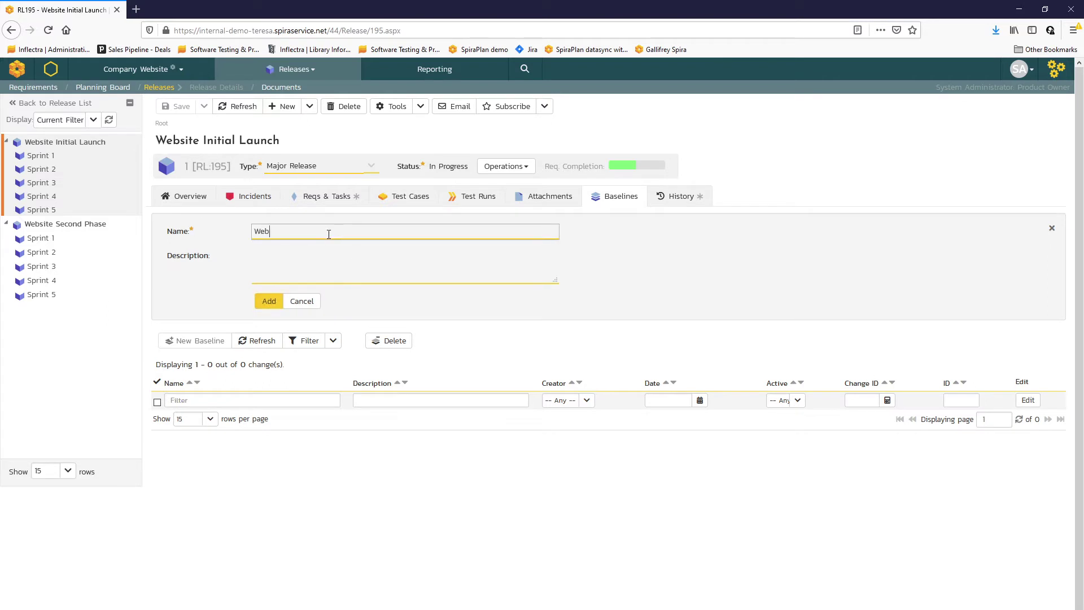
type("site Initial Launch - Baseline")
left_click(337, 263)
type("This is")
key("BackSpace")
key("BackSpace")
type("is the first ba")
key("BackSpace")
key("BackSpace")
type("baseline for Release 1")
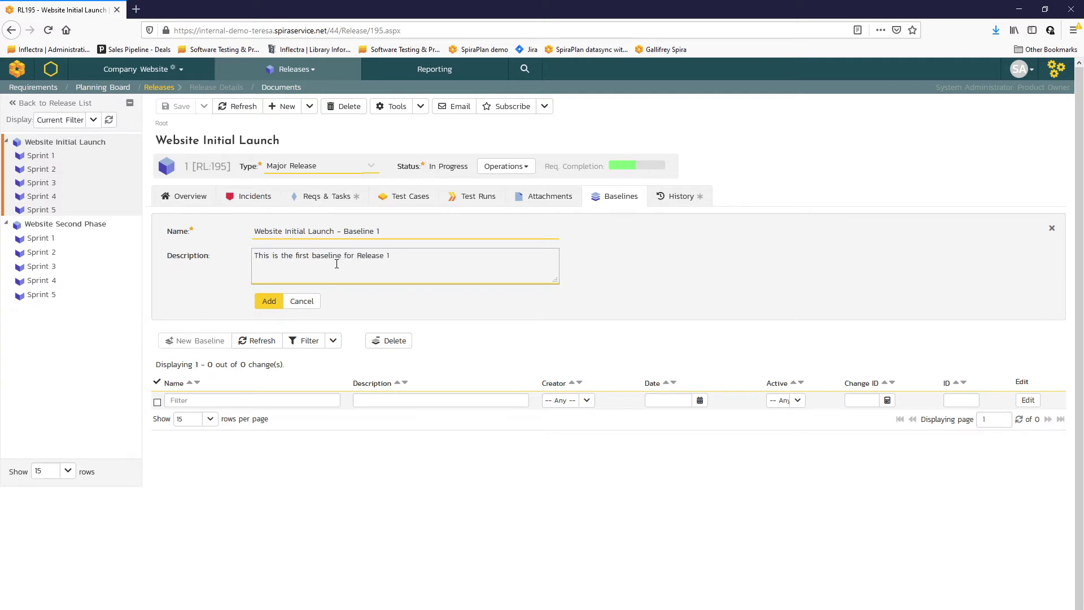
left_click(271, 303)
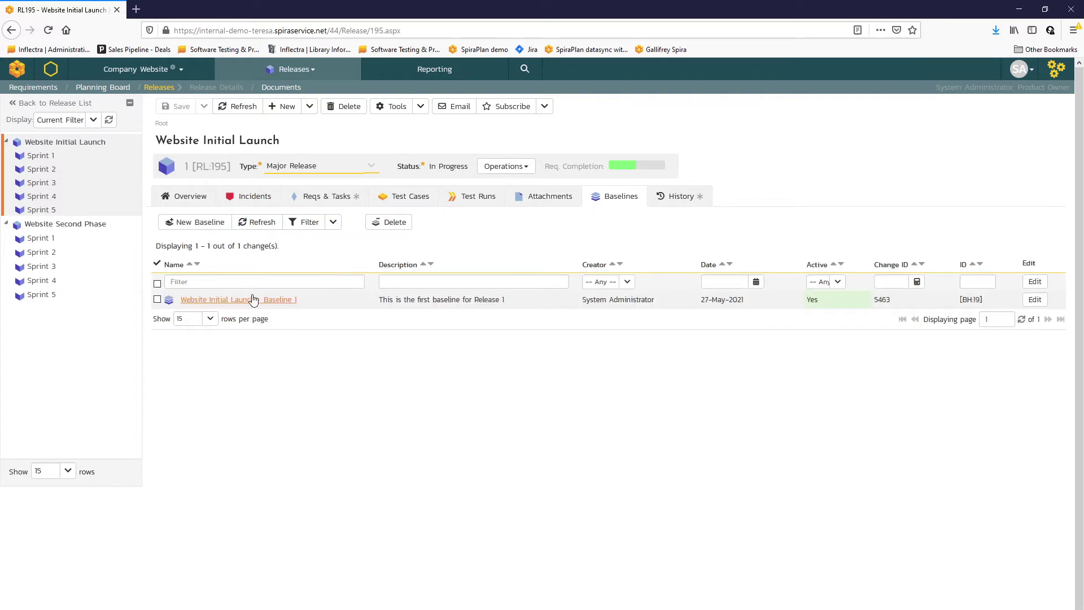
Step: Open Baseline 1 (ID 19) and review its 81 recorded baseline changes
left_click(209, 300)
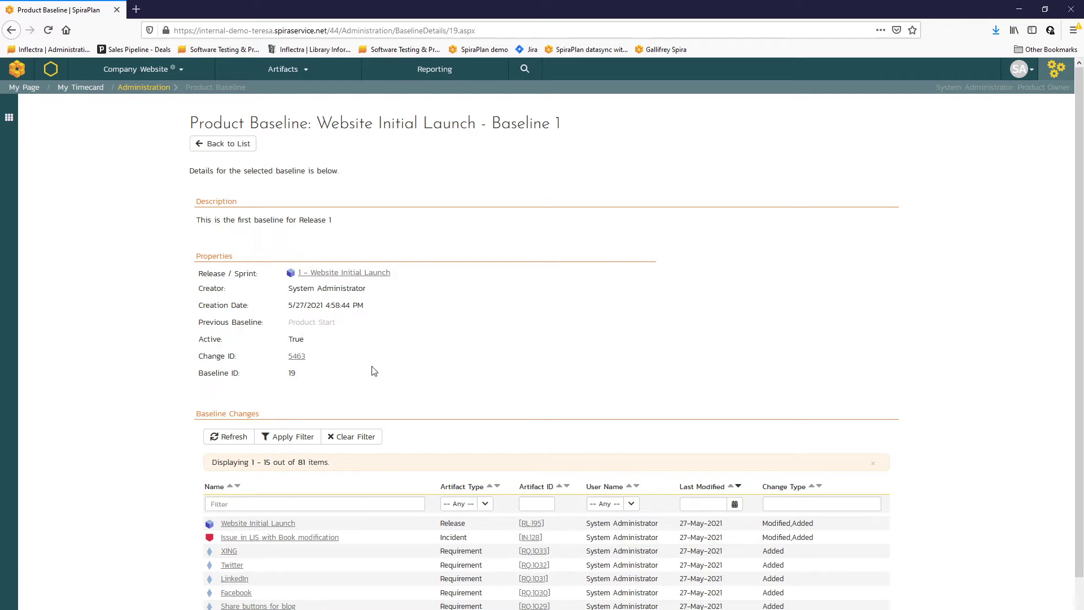
scroll(372, 371, "down", 3)
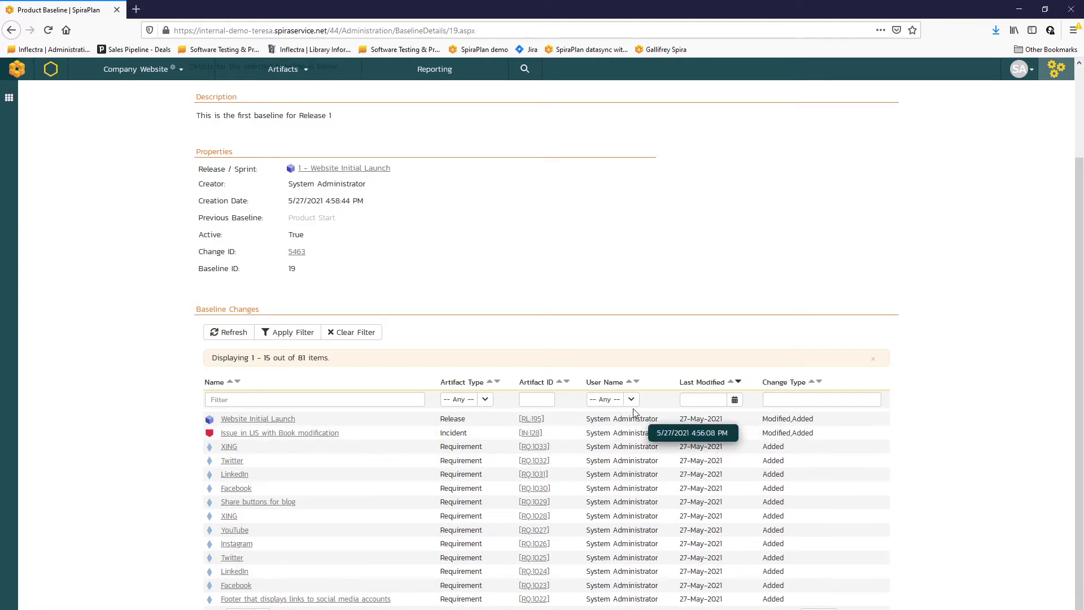
Step: View the incident's baseline record with filters cleared, then go back to Baseline 1
left_click(242, 433)
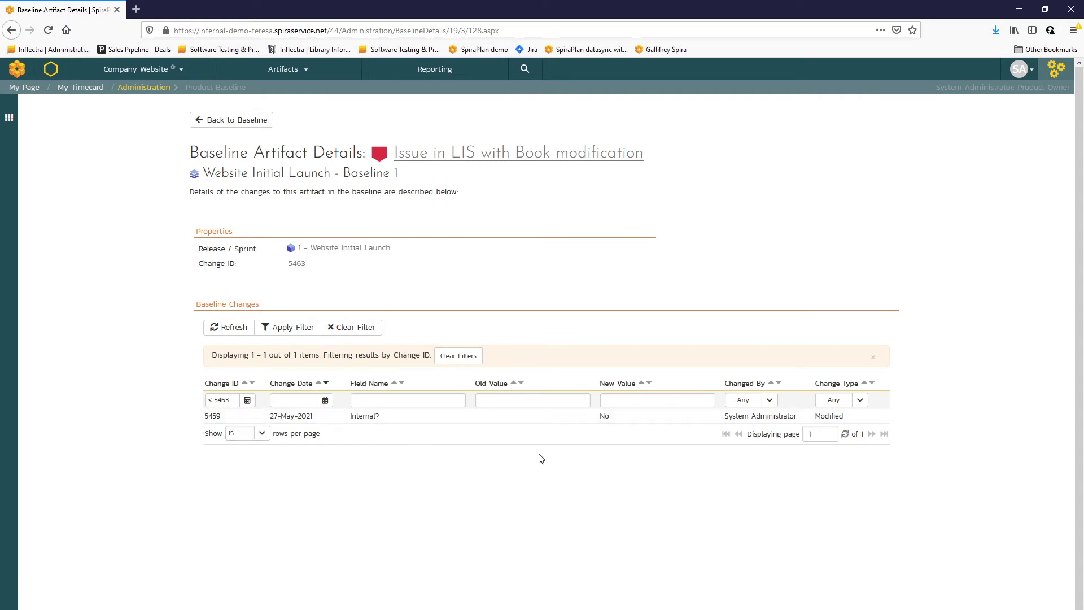
left_click(473, 357)
left_click(208, 125)
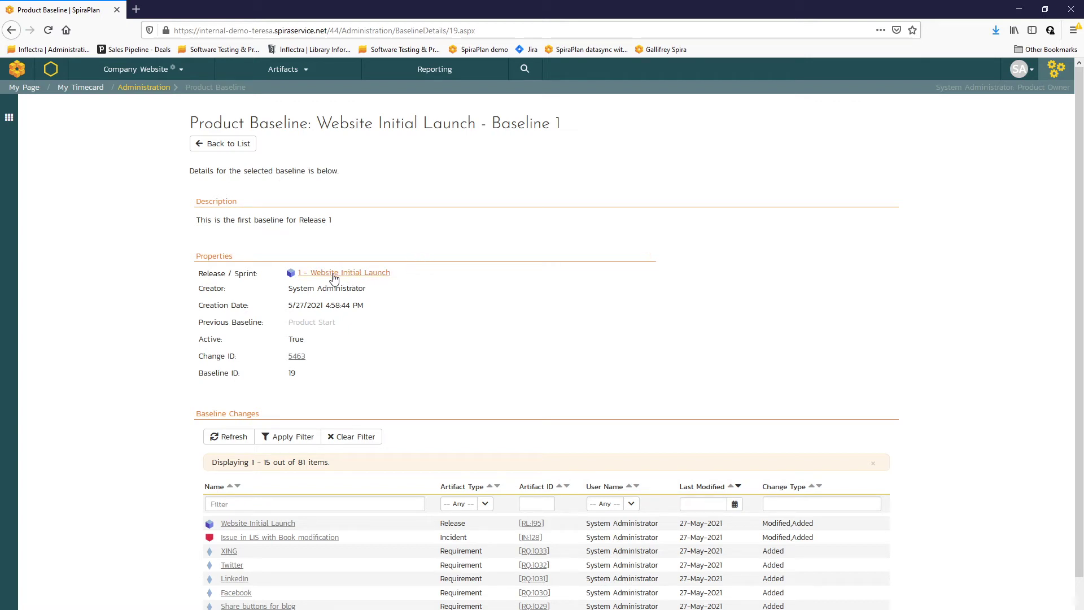
Step: Return to the baseline list and bring up Product Baselines from the gear admin menu
left_click(226, 148)
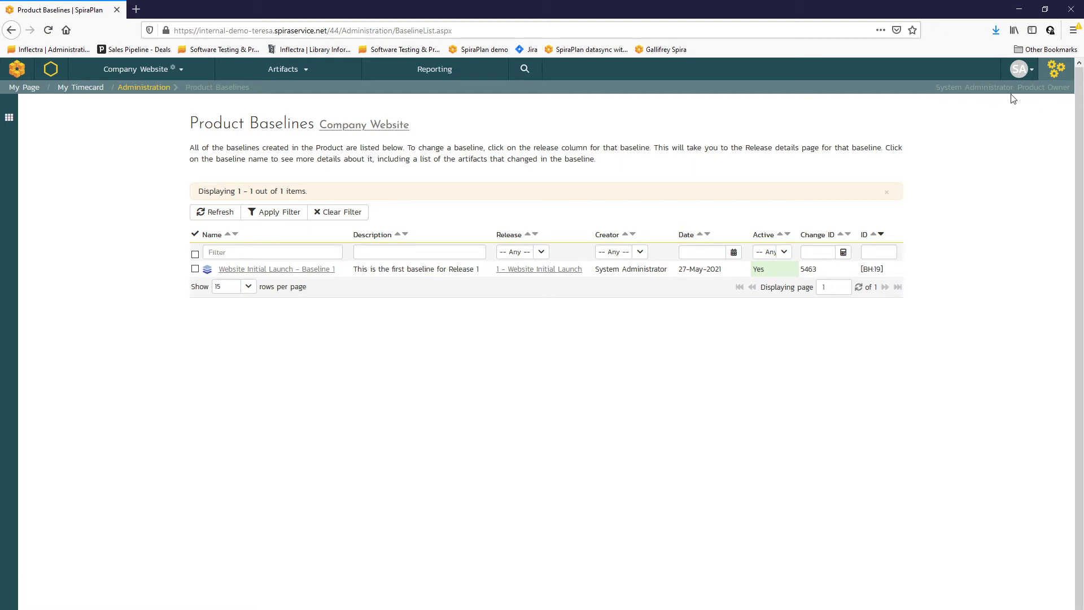
left_click(1057, 75)
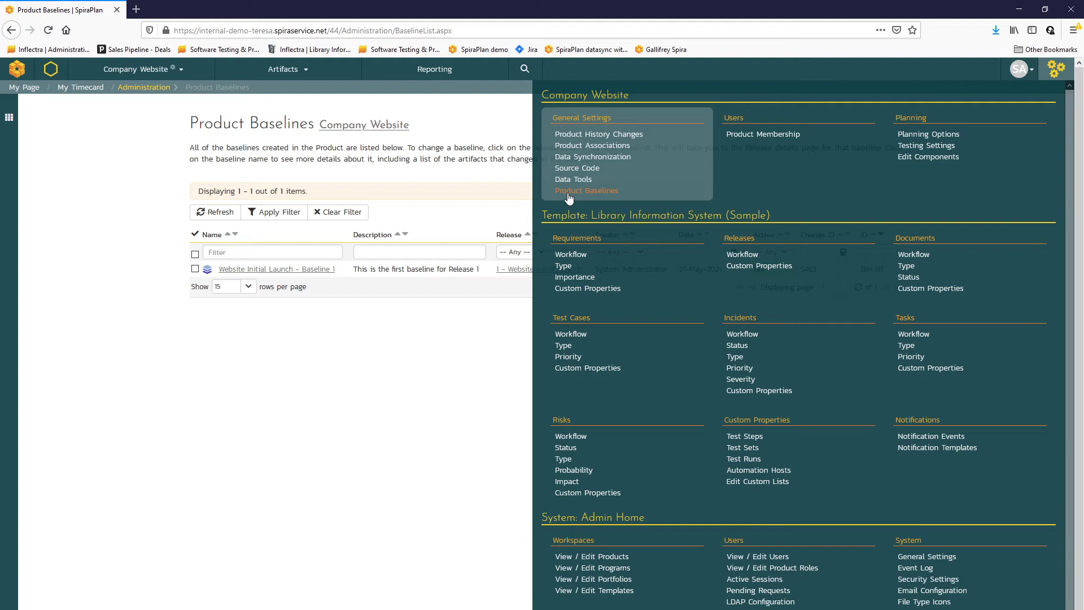
Step: Filter the requirements list to the Website Initial Launch release
left_click(330, 342)
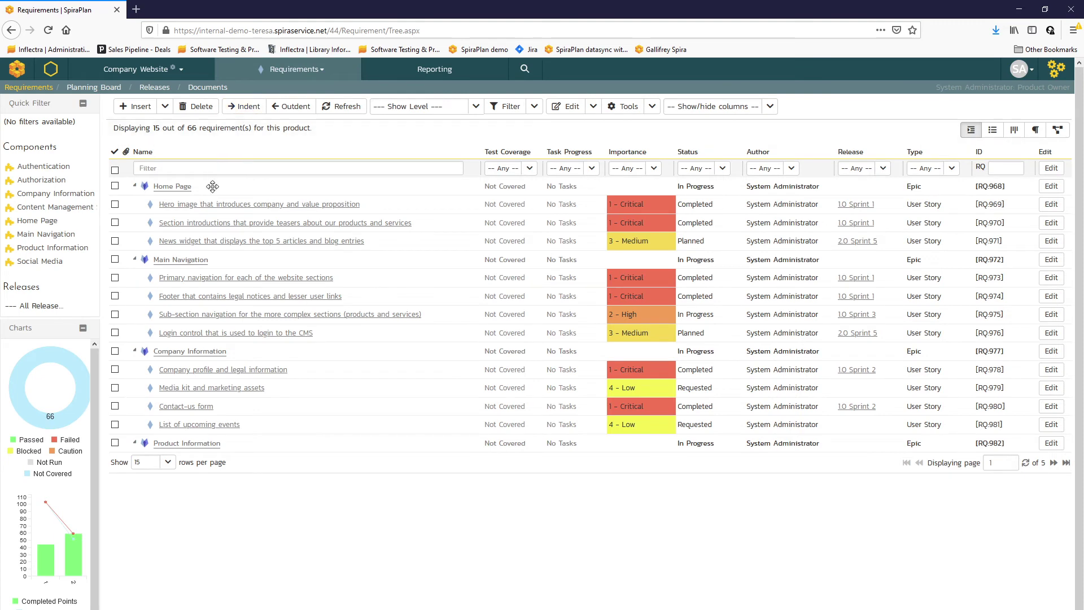
left_click(883, 169)
left_click(853, 204)
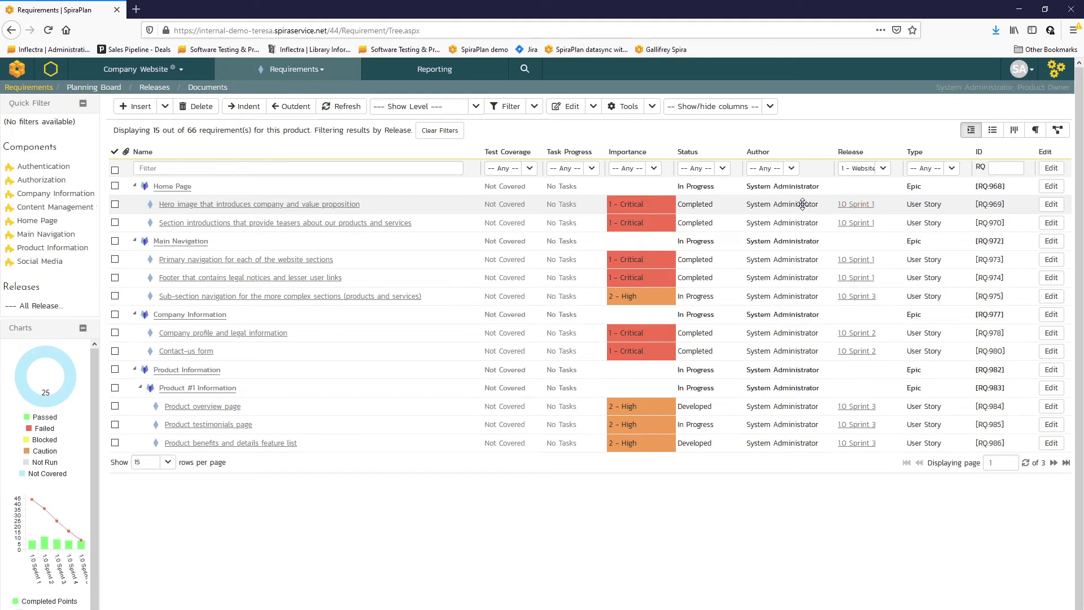
Step: Create test cases from the Product overview, Product testimonials and Product benefits requirements
left_click(115, 406)
left_click(115, 425)
left_click(115, 443)
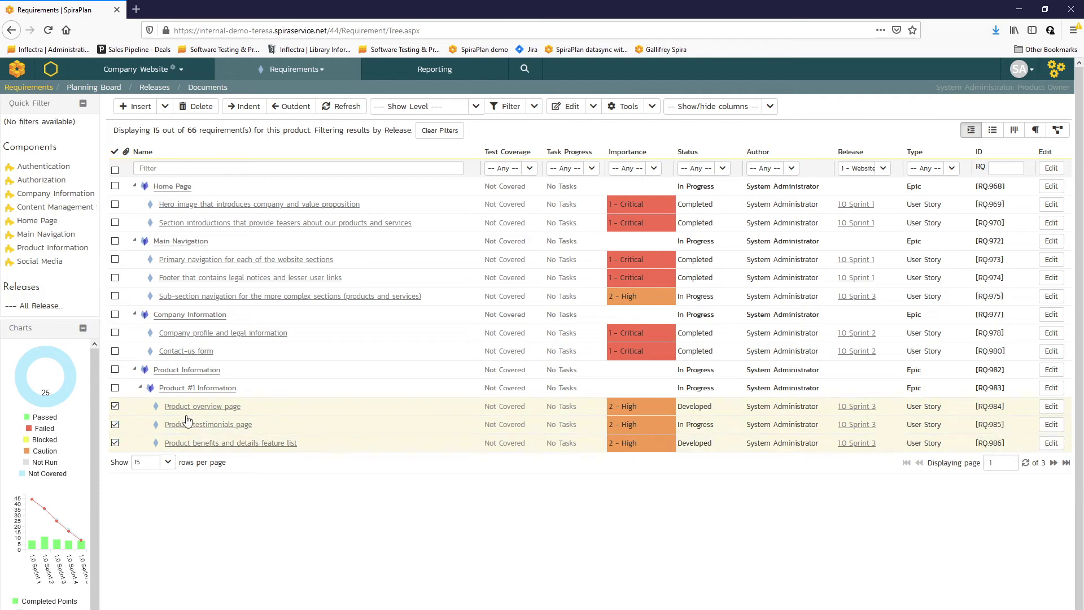
left_click(652, 106)
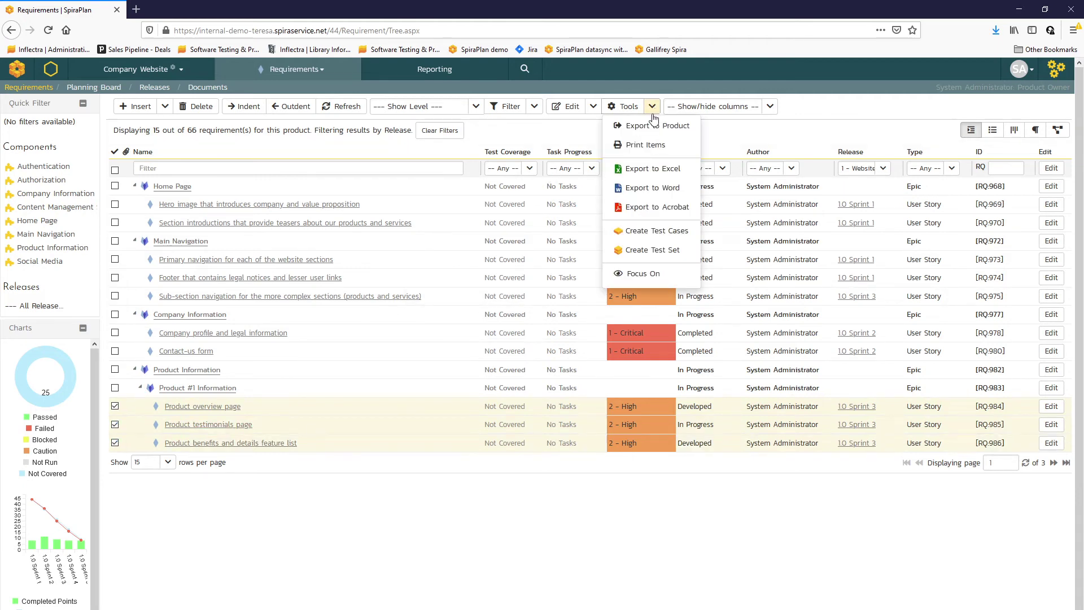
left_click(646, 232)
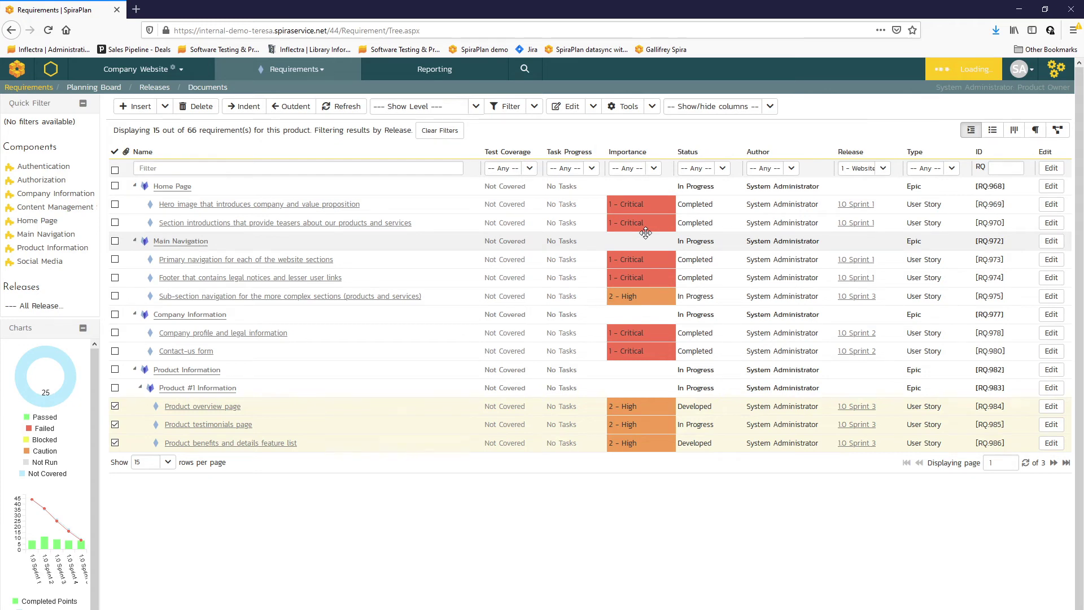
Step: In the Verify: Product overview page test case, rename step 1 to 'View Product Overview Page'
left_click(293, 69)
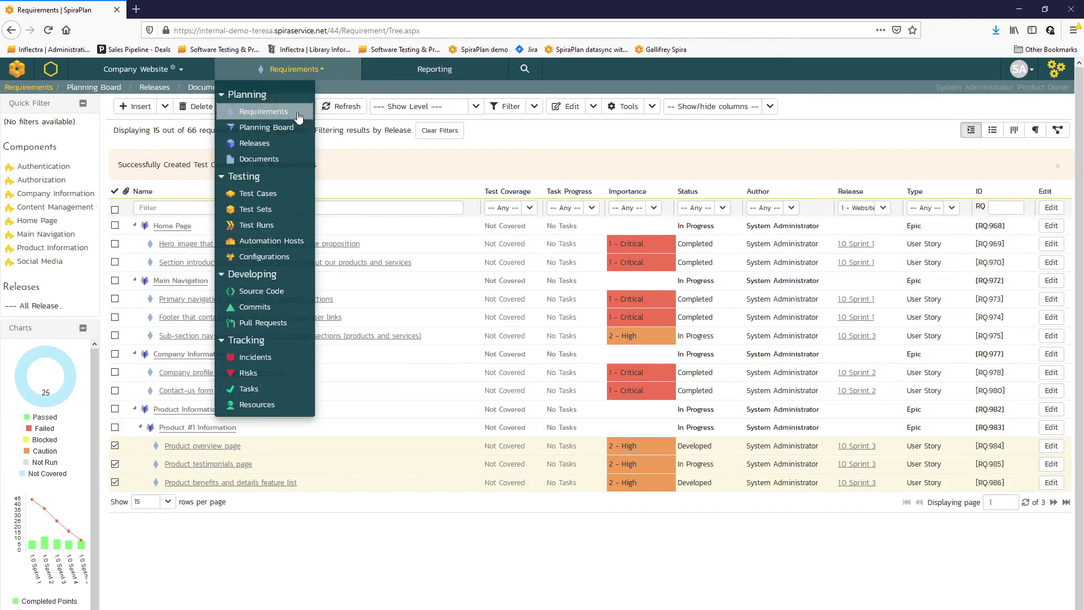
left_click(260, 193)
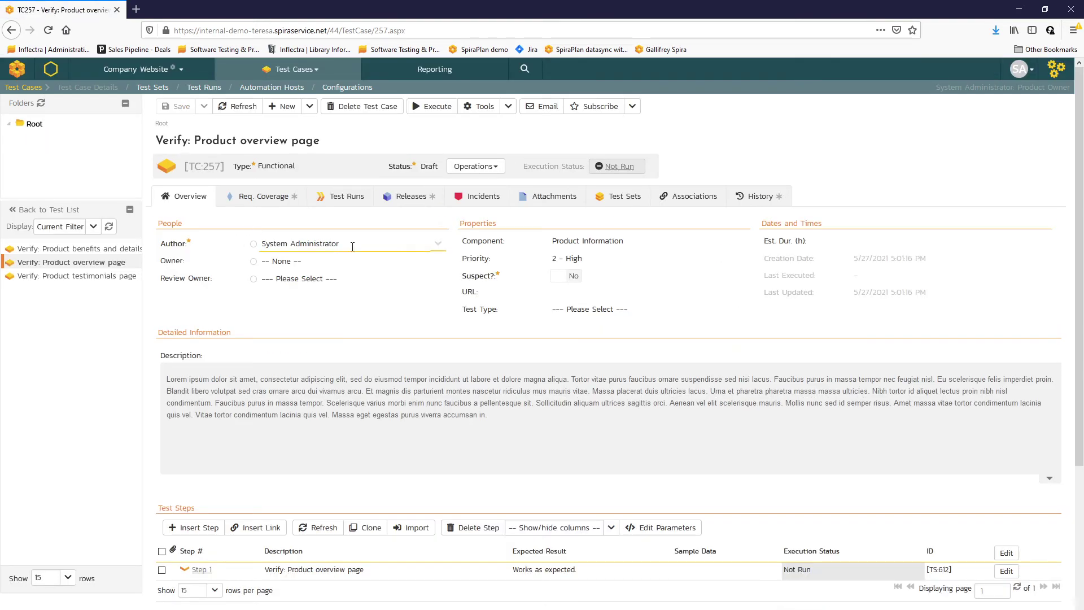
scroll(358, 251, "down", 5)
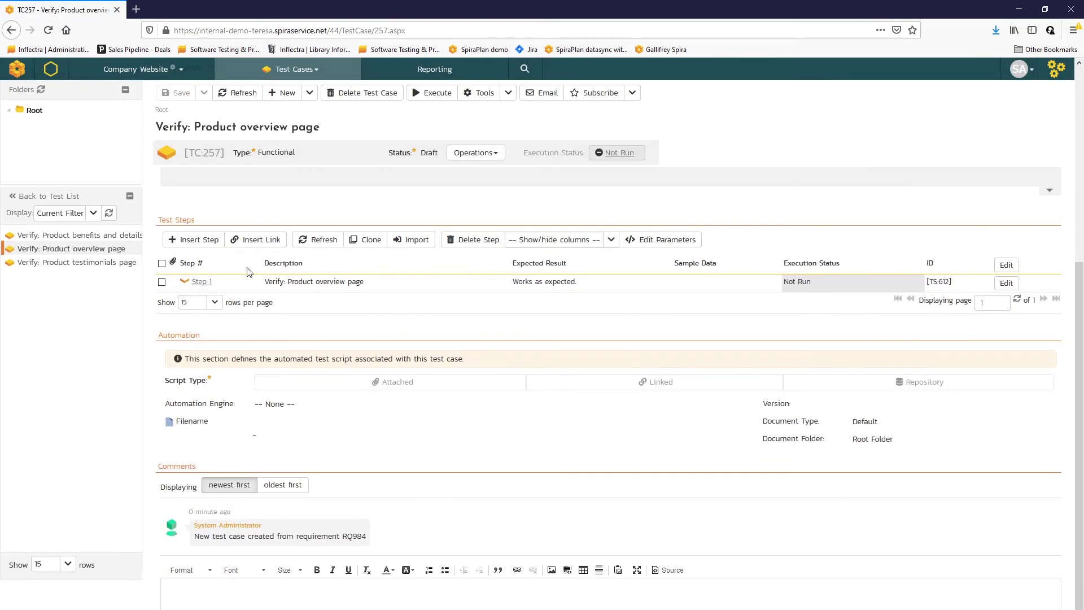
left_click(239, 278)
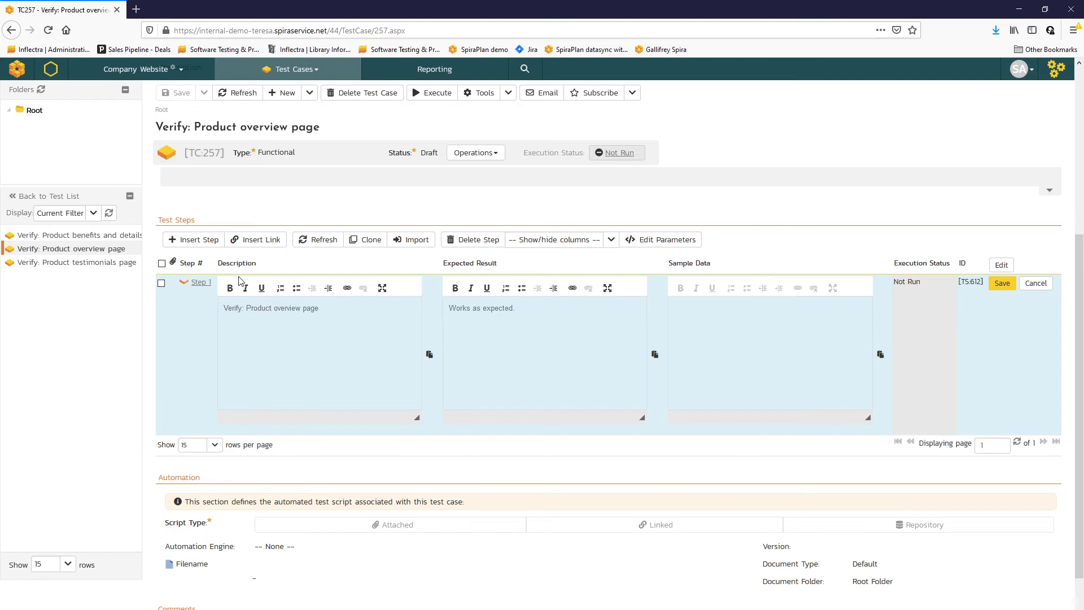
triple_click(331, 305)
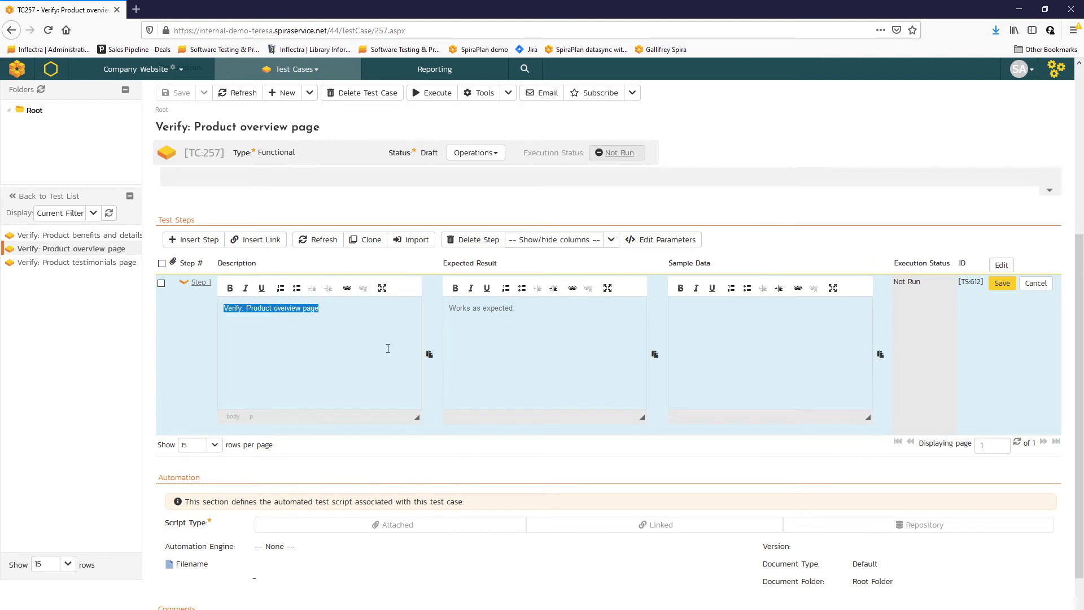
type("View Product Over")
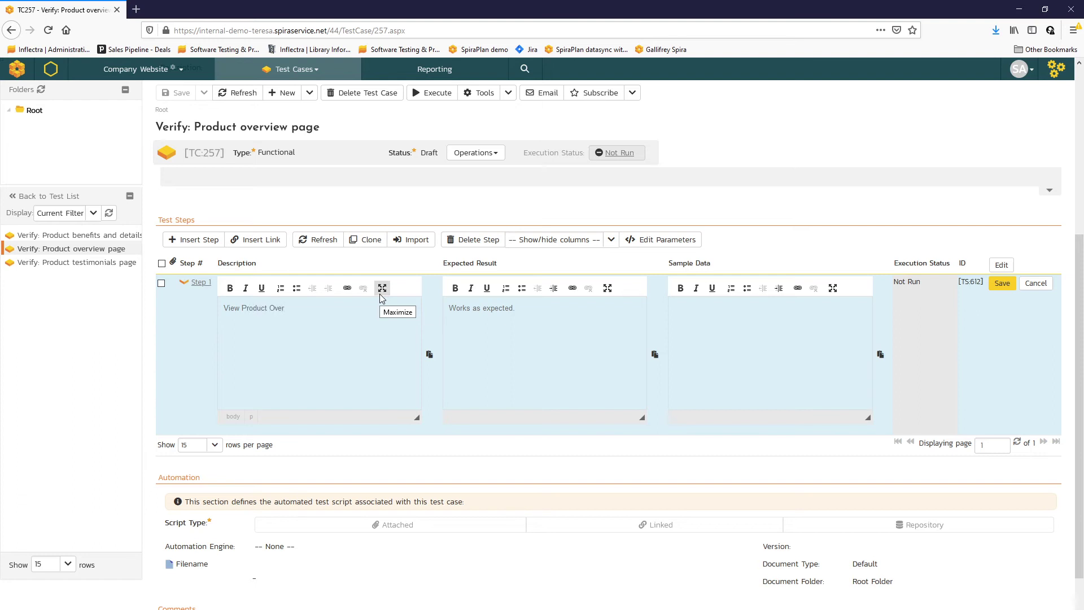
type("view Page")
key("Tab")
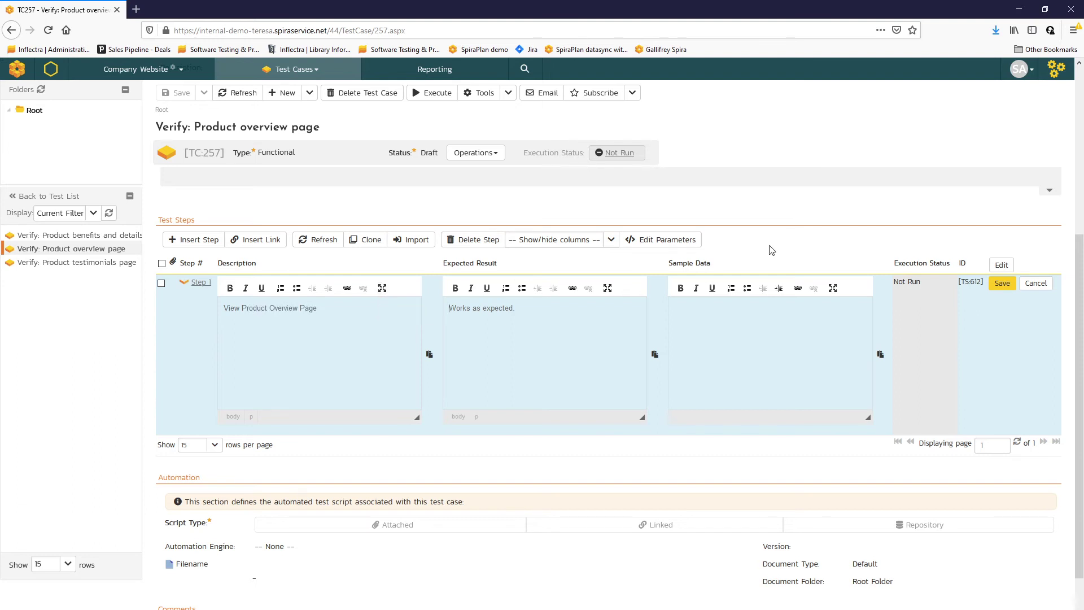
left_click(1002, 283)
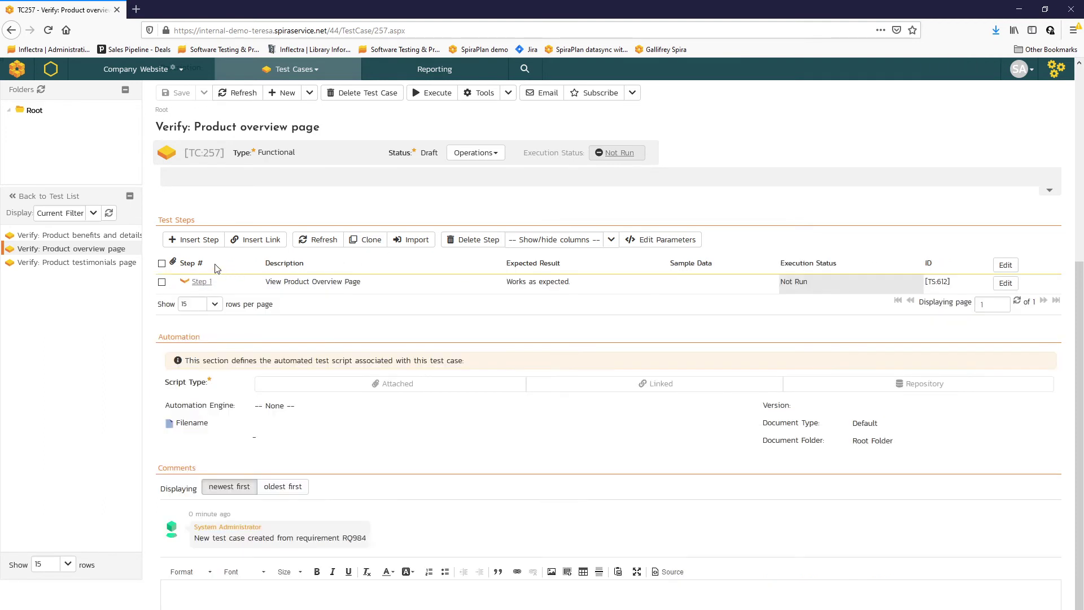
Step: Add two more steps, including 'Login to application', and move that step to the top
left_click(194, 240)
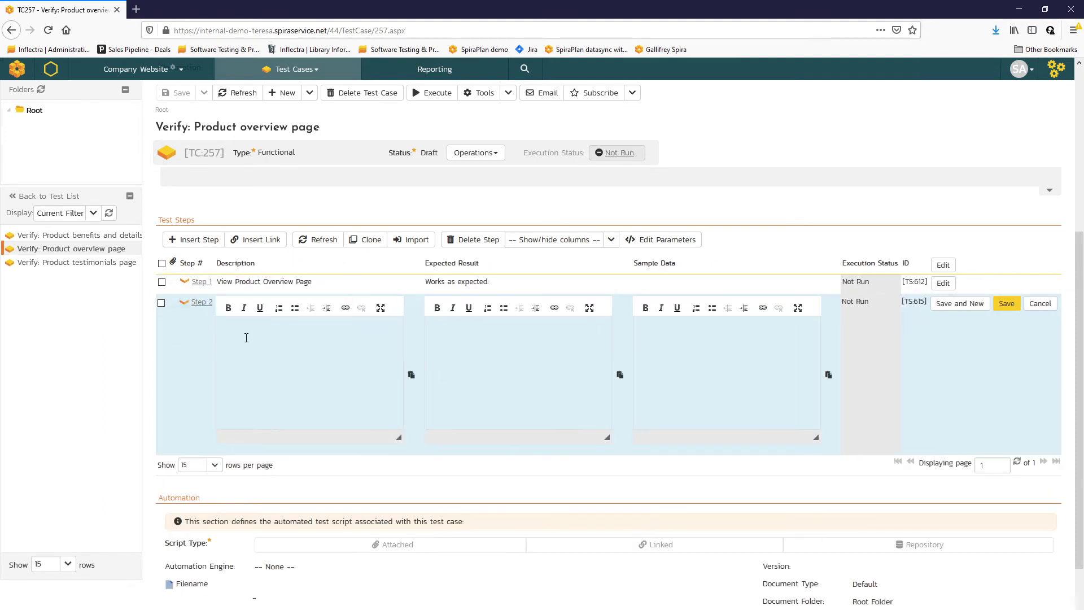
left_click(246, 336)
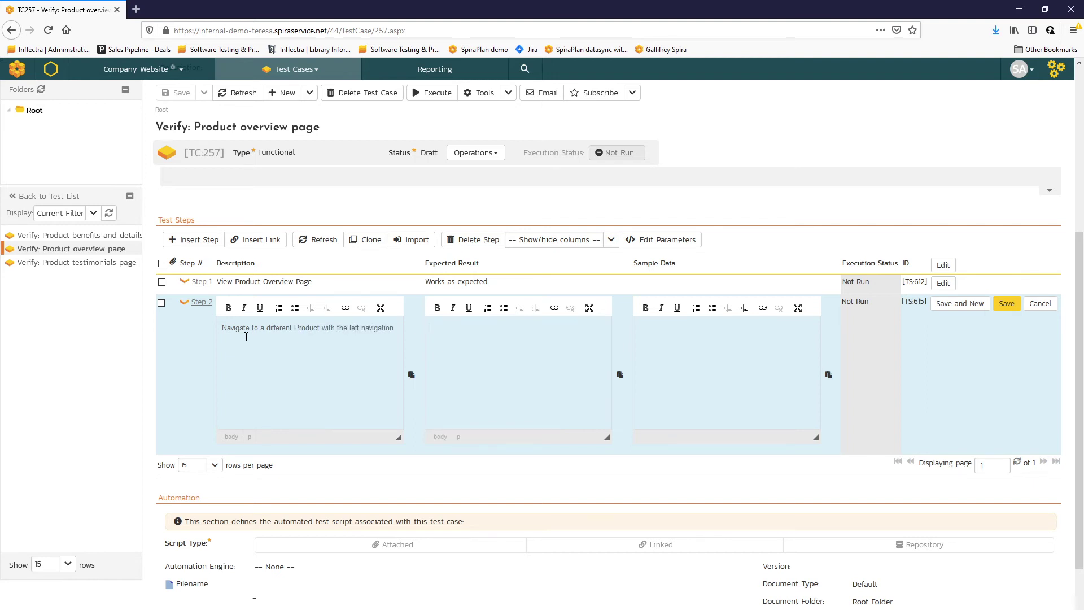
type("new Product overview is displa")
type("yed")
left_click(946, 302)
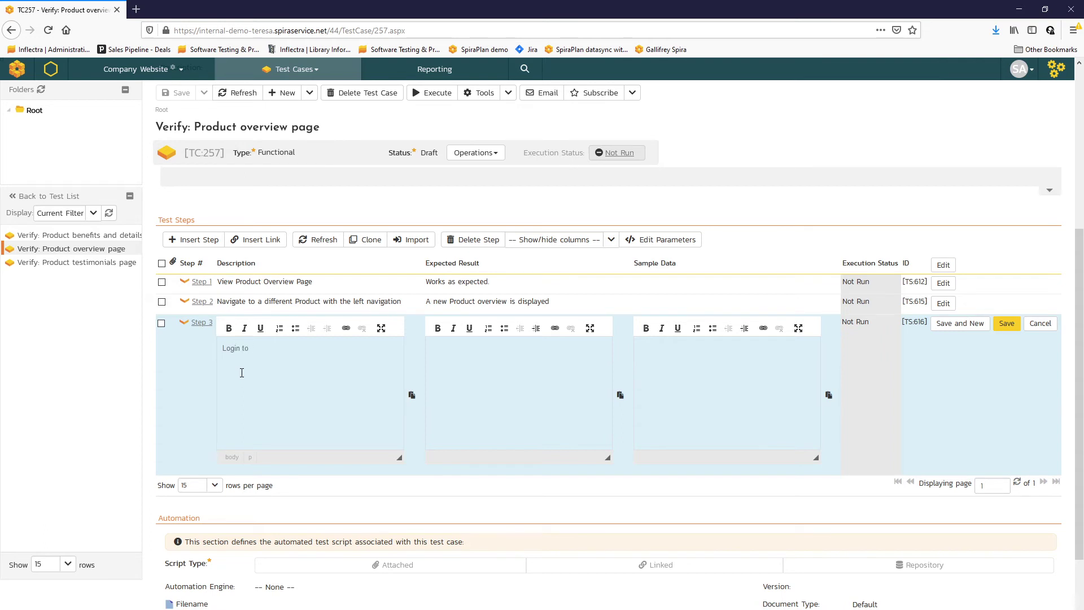
type("Login to application")
left_click(1007, 323)
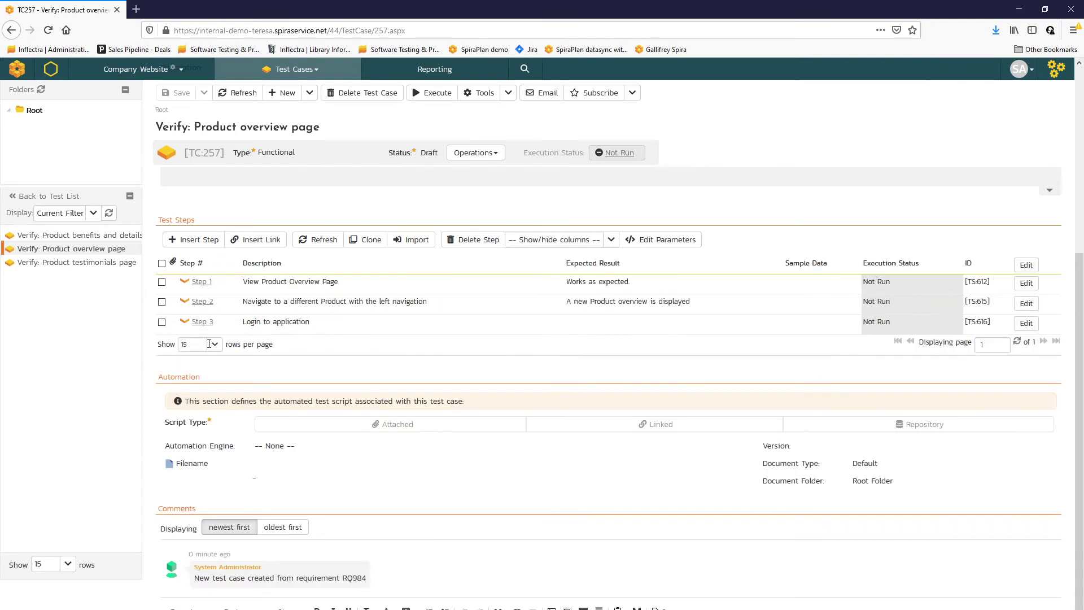
left_click_drag(204, 332, 202, 283)
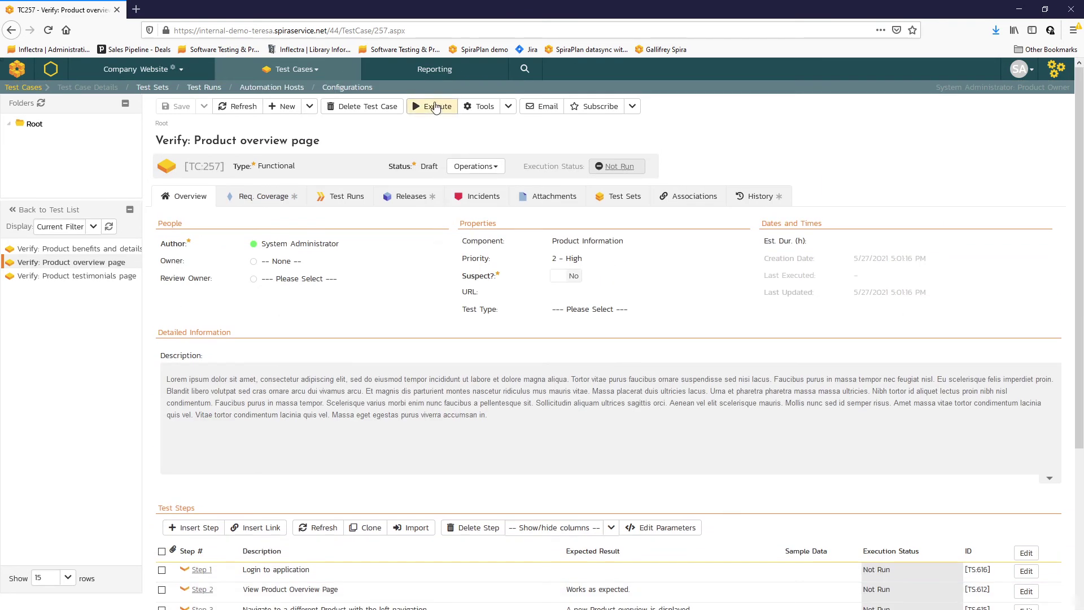
Step: Execute Verify: Product overview page, passing all three steps, and finish the run
left_click(434, 107)
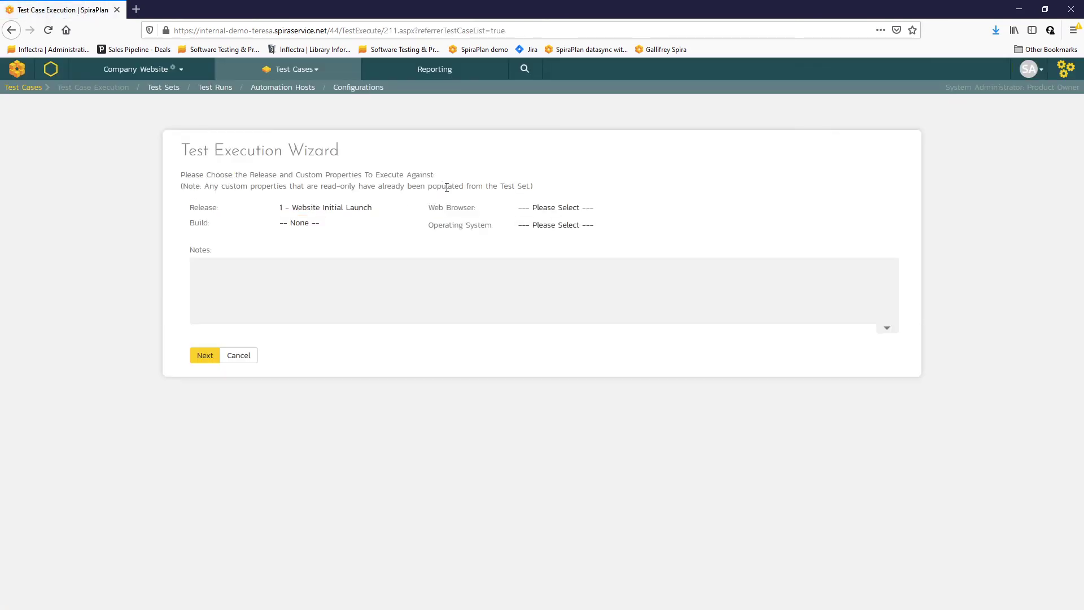
left_click(197, 357)
left_click(317, 193)
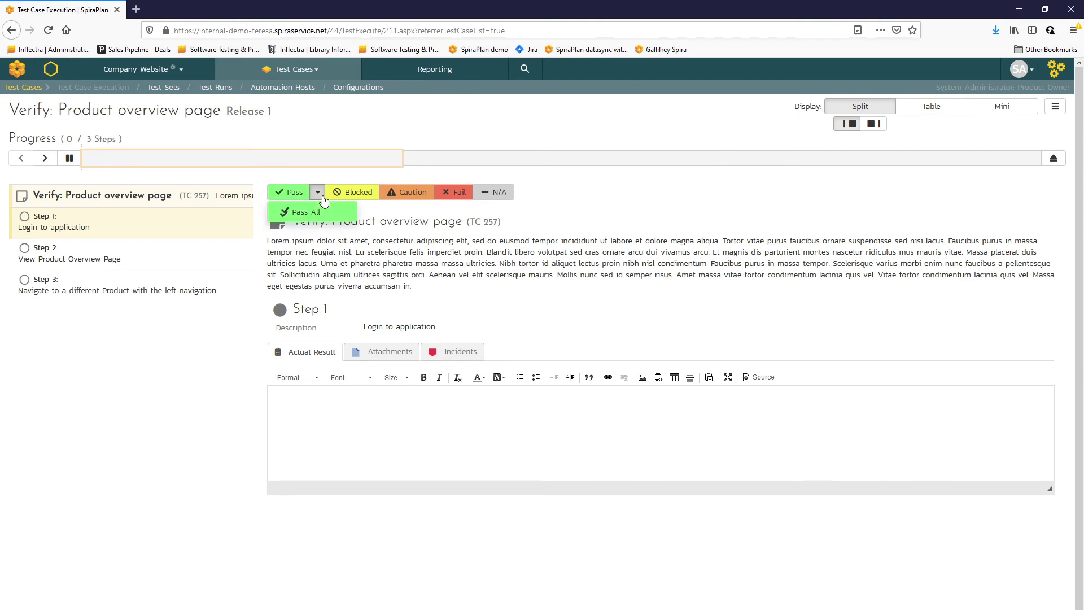
left_click(303, 213)
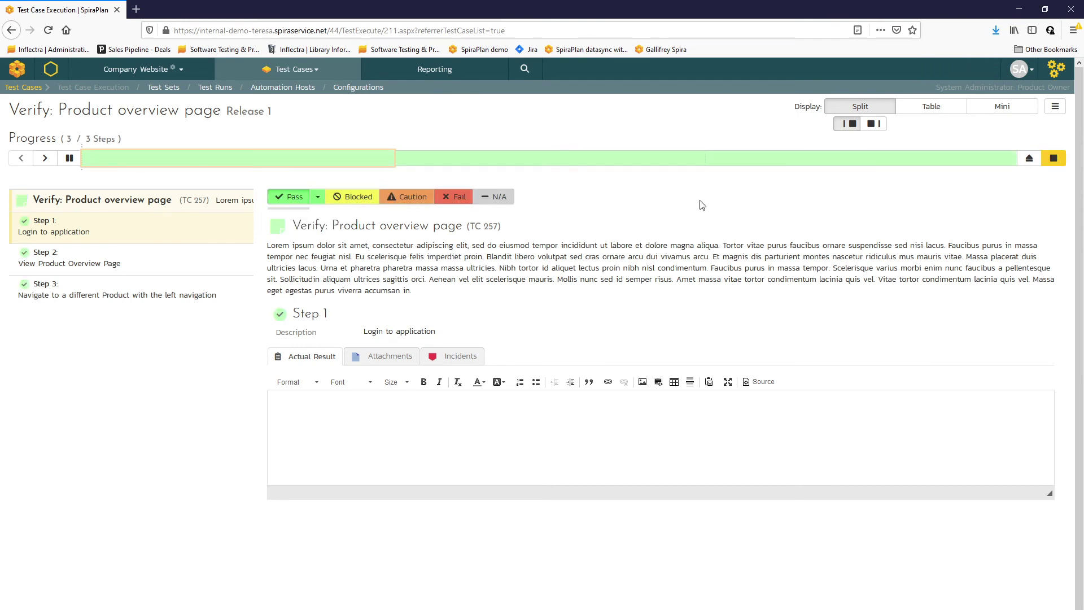
left_click(1054, 159)
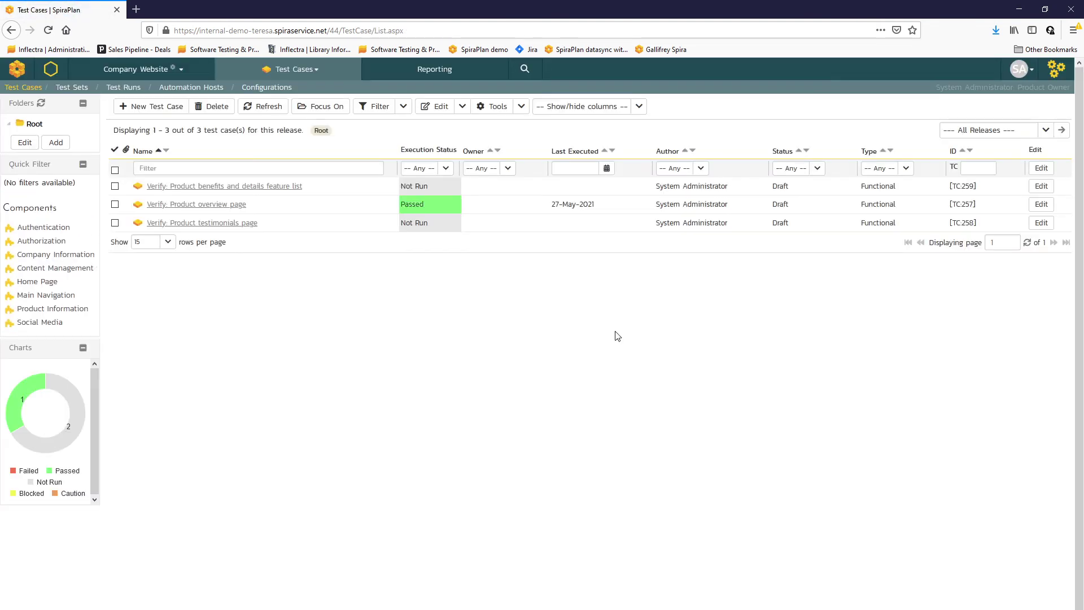
Step: In Releases, add baseline 'Website Initial Launch - Baseline 2' described 'This is the second baseline in Release 1'
left_click(280, 73)
left_click(249, 144)
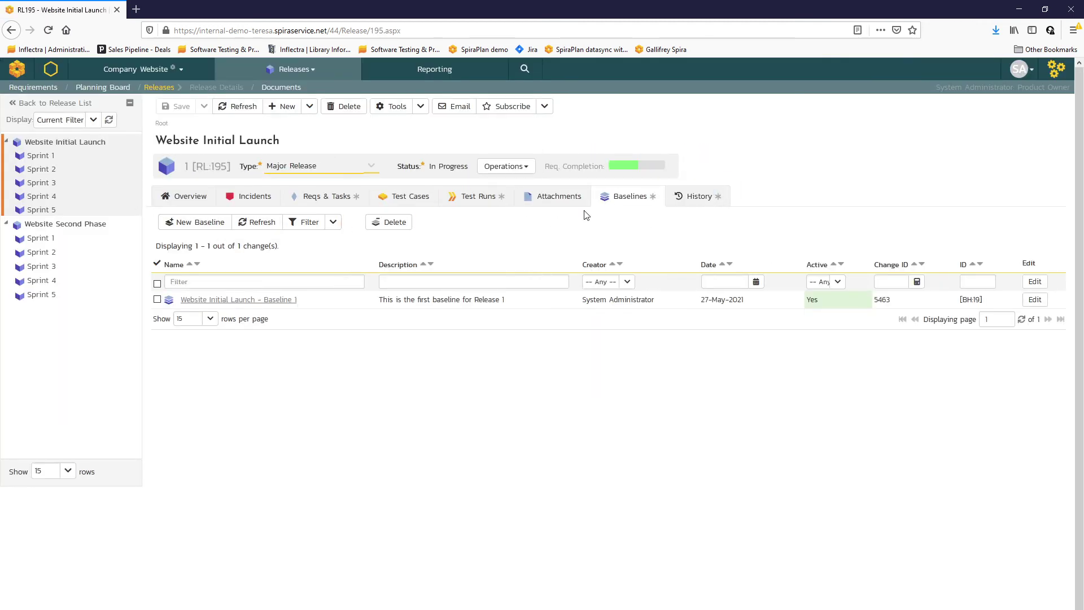
left_click(198, 226)
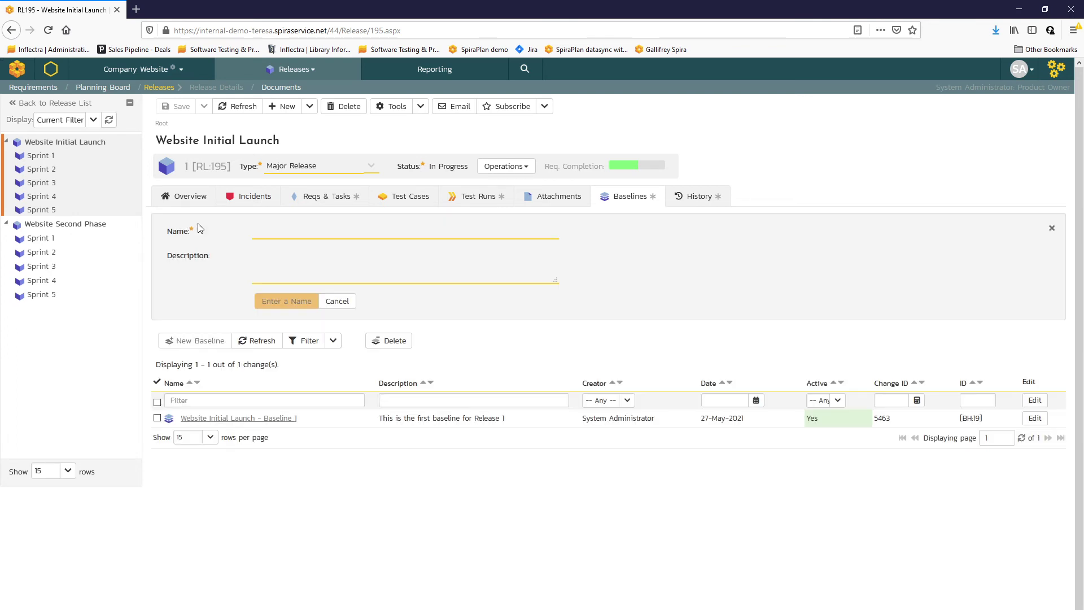
left_click(264, 232)
type("Website Ini")
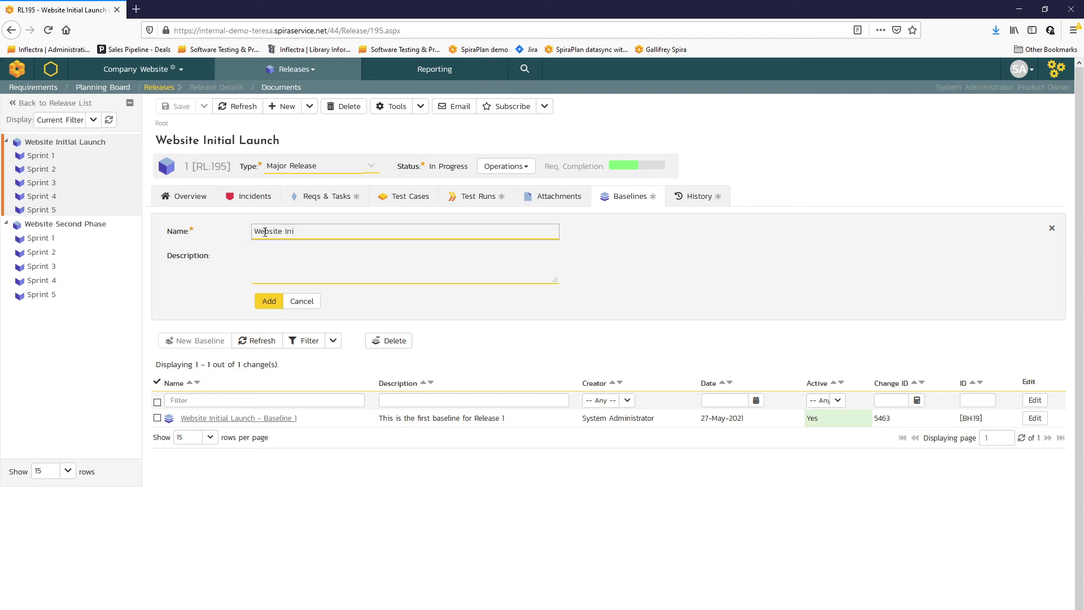
type("tial")
type(" Lauch")
type("ch")
type(" - Baseline 2")
left_click(255, 255)
type("Th")
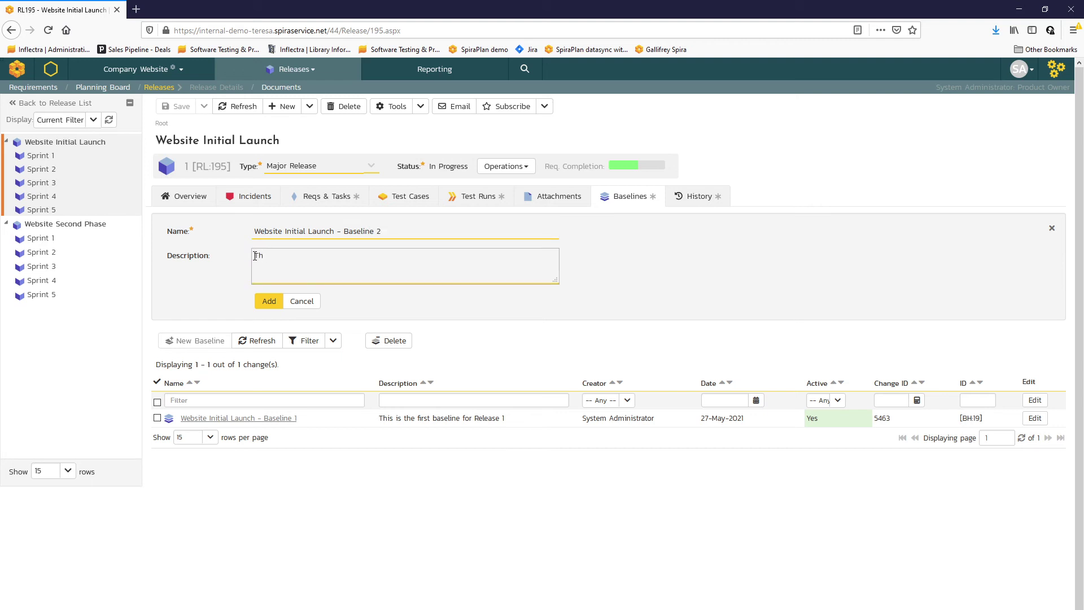
type("is is the second basec")
key("BackSpace")
type("line in th")
type("ease 1")
left_click(268, 301)
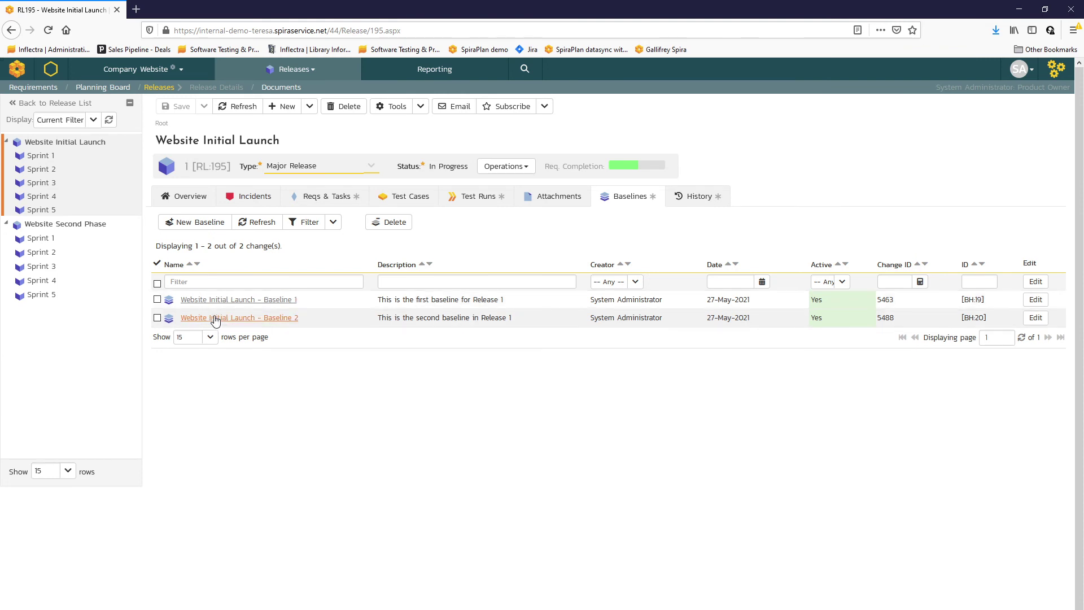
Step: Open Baseline 2 (ID 20) and review its requirement and TC:257 change records
left_click(214, 319)
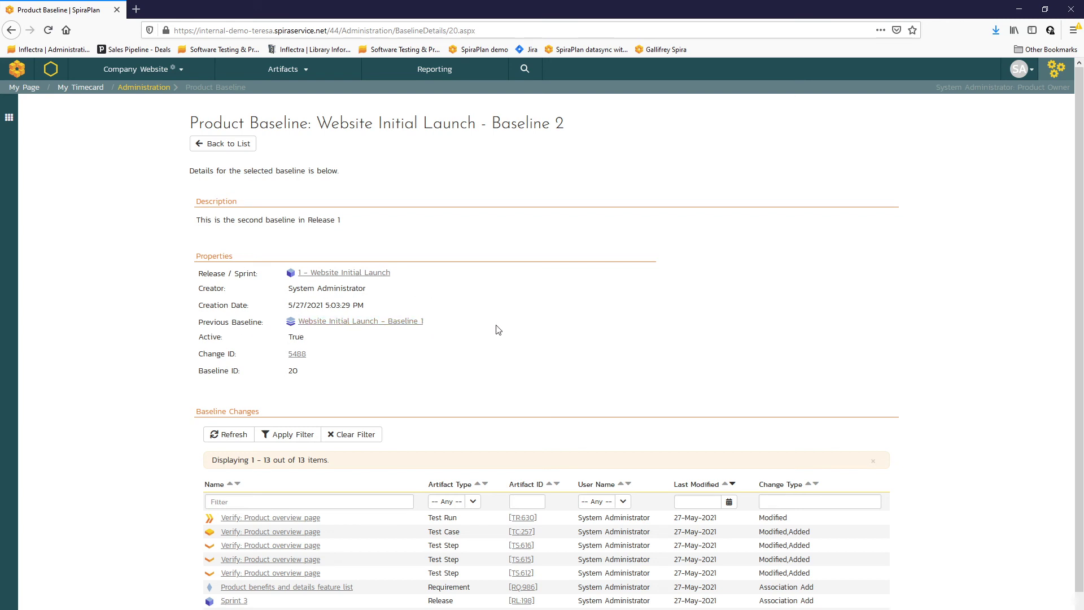
scroll(526, 320, "down", 3)
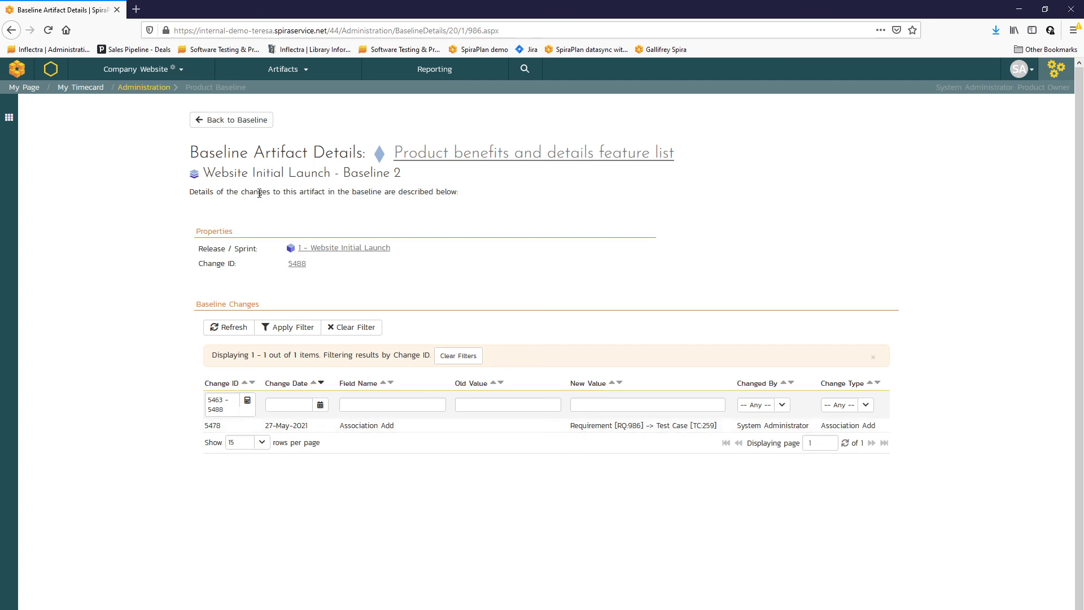
left_click(221, 121)
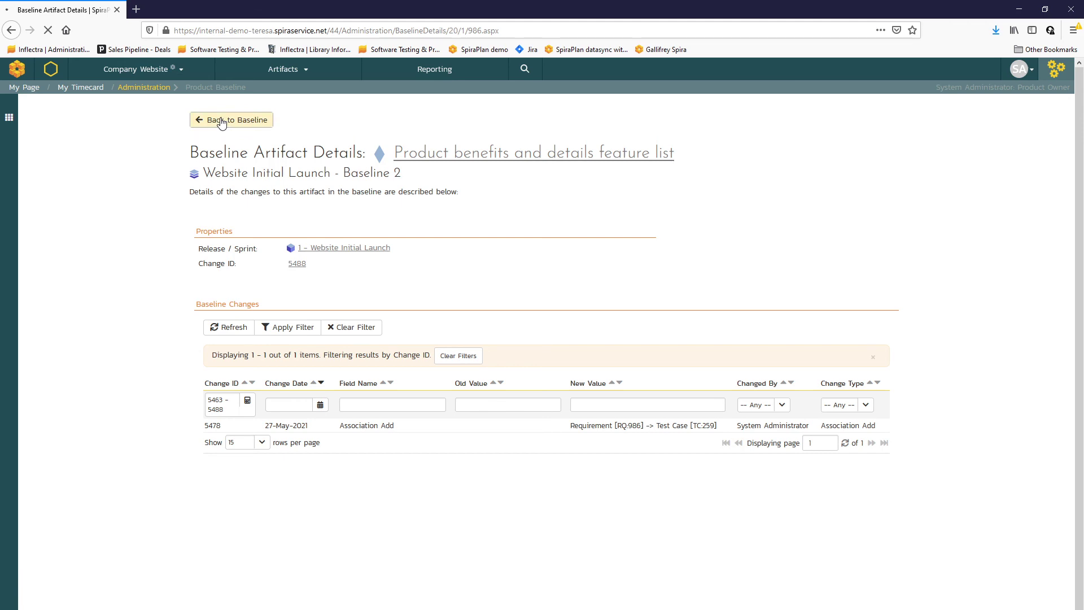
scroll(285, 435, "down", 3)
left_click(241, 447)
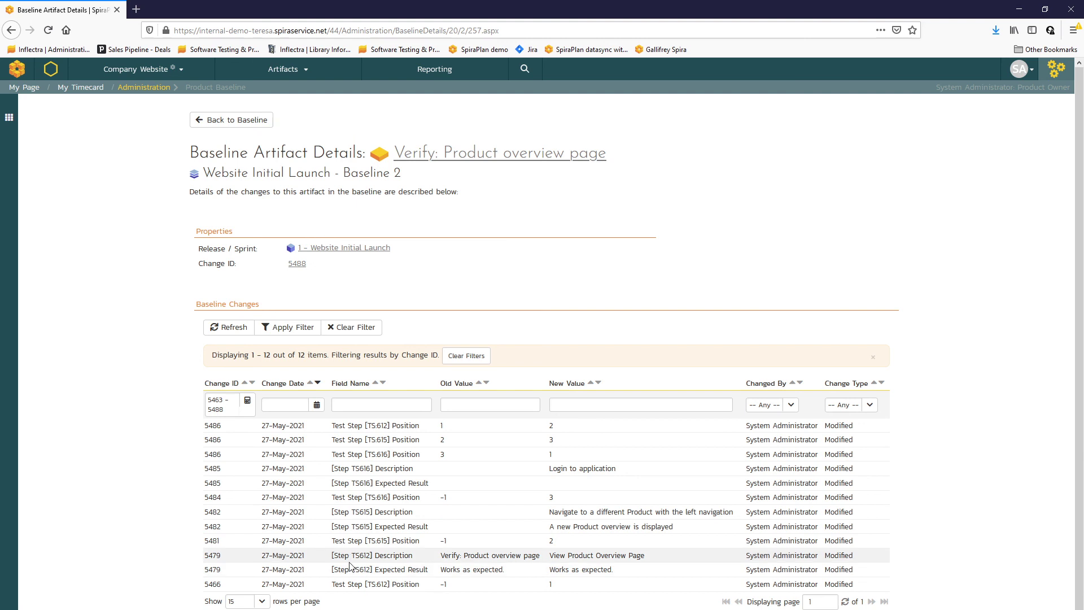
left_click(245, 122)
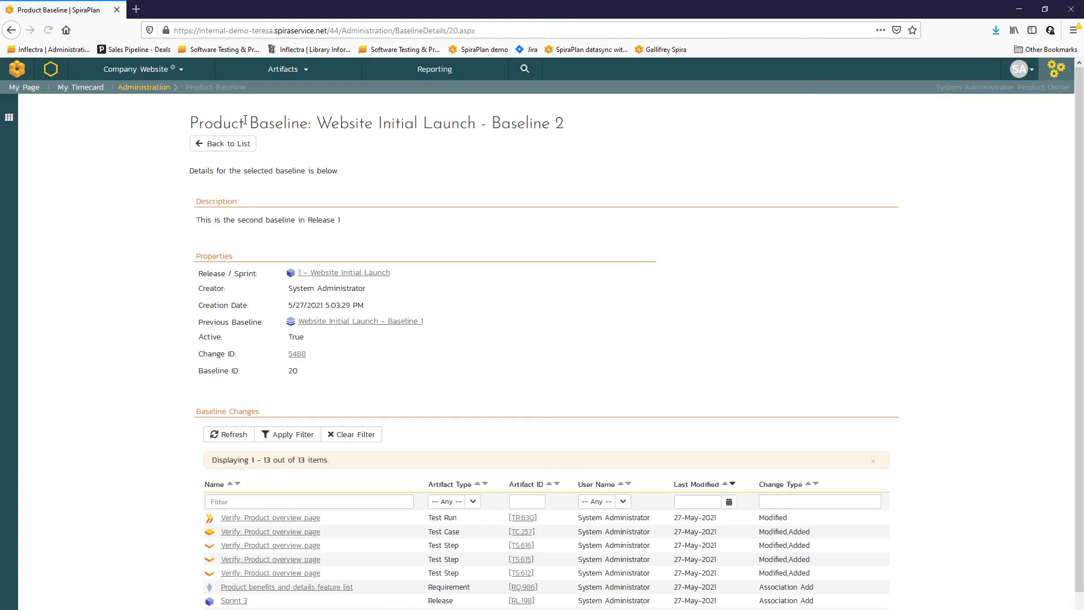
Step: Back in the baselines list, filter by release 1 - Website Initial Launch, then clear the filter
left_click(219, 146)
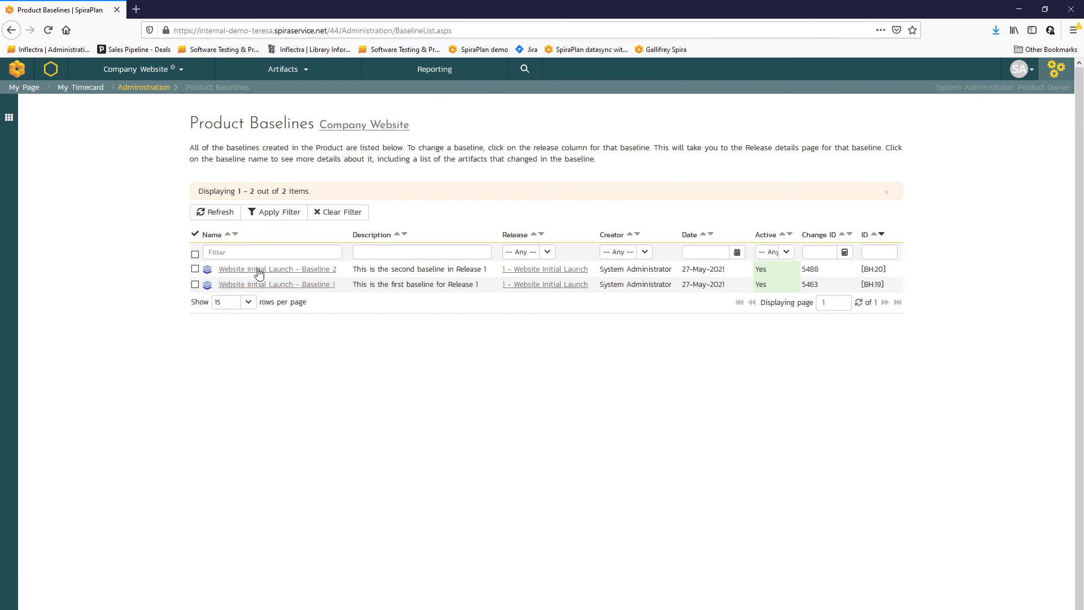
left_click(215, 212)
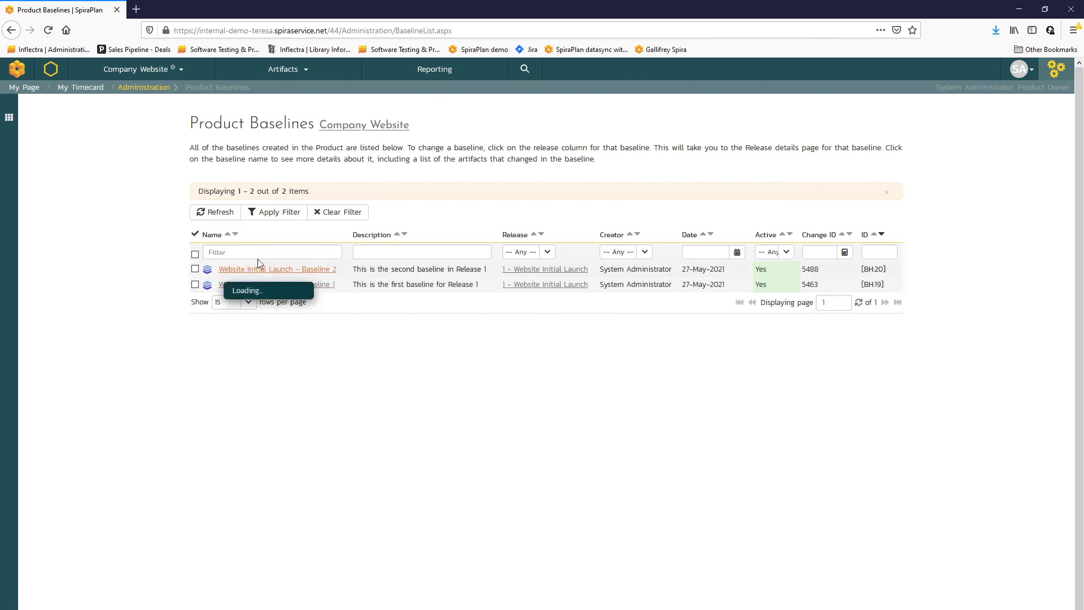
left_click(547, 252)
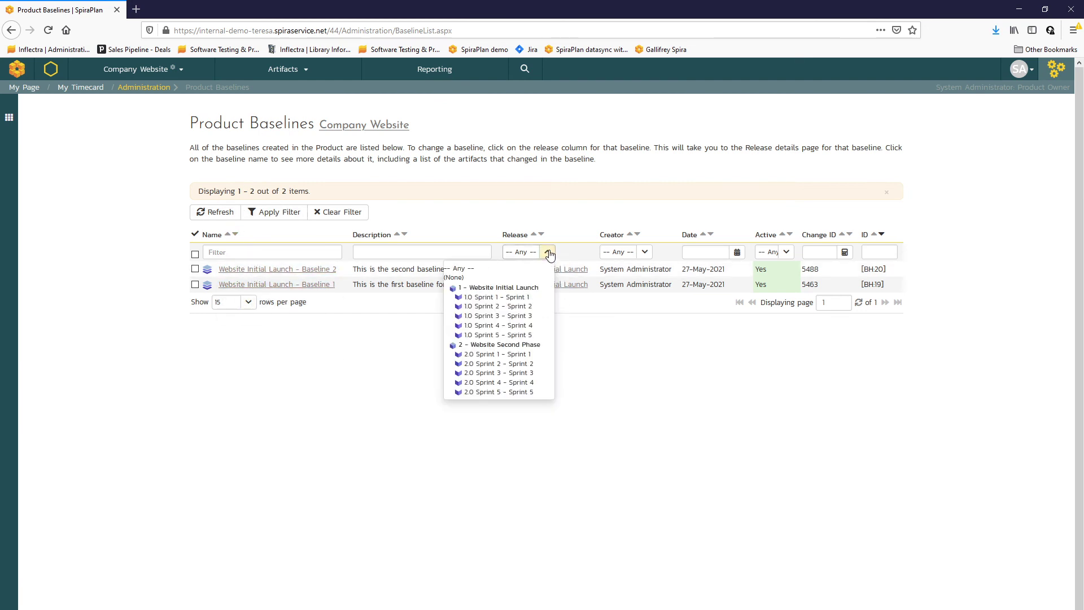
left_click(520, 286)
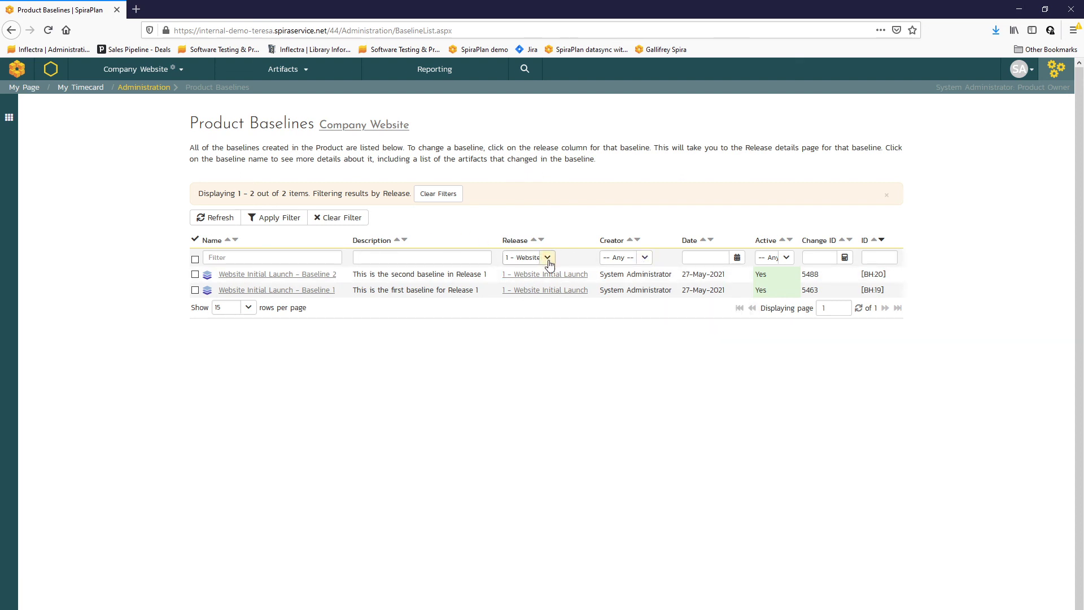
left_click(444, 194)
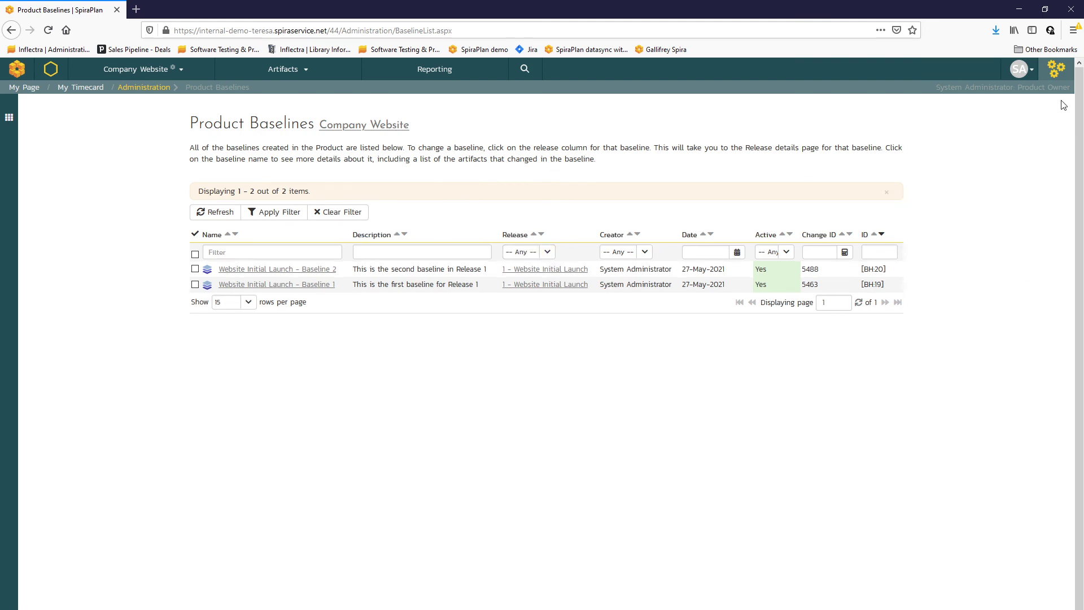
left_click(1057, 72)
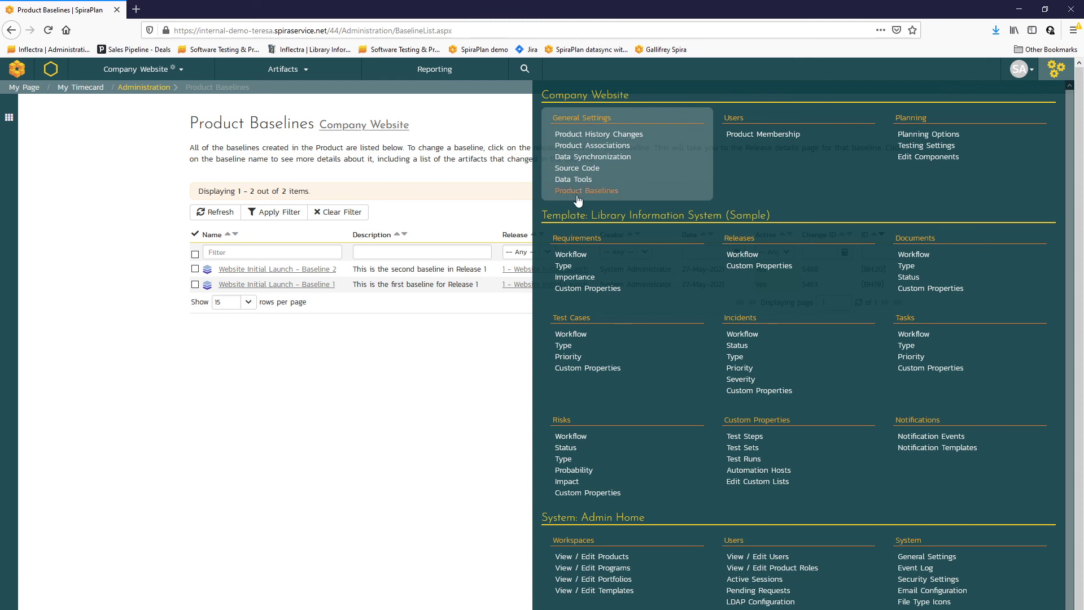